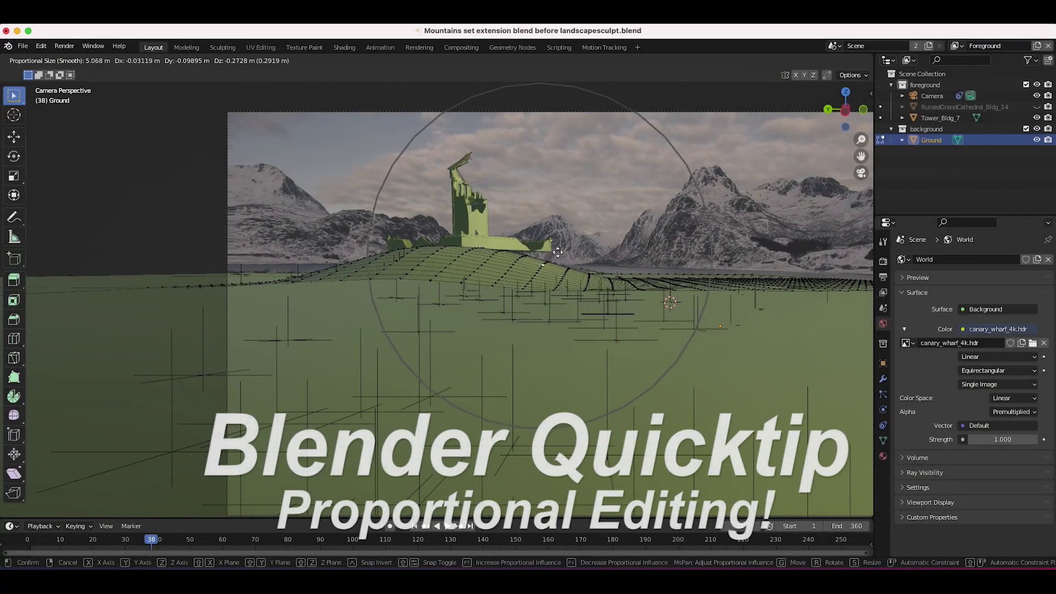
pyautogui.click(388, 254)
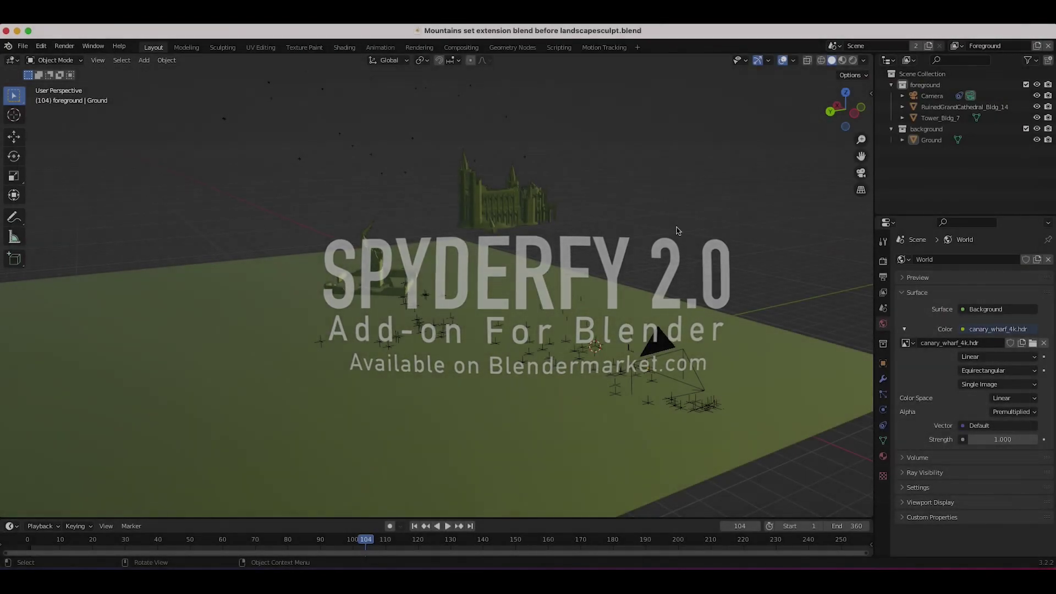
pyautogui.hscroll(5, 630, 307)
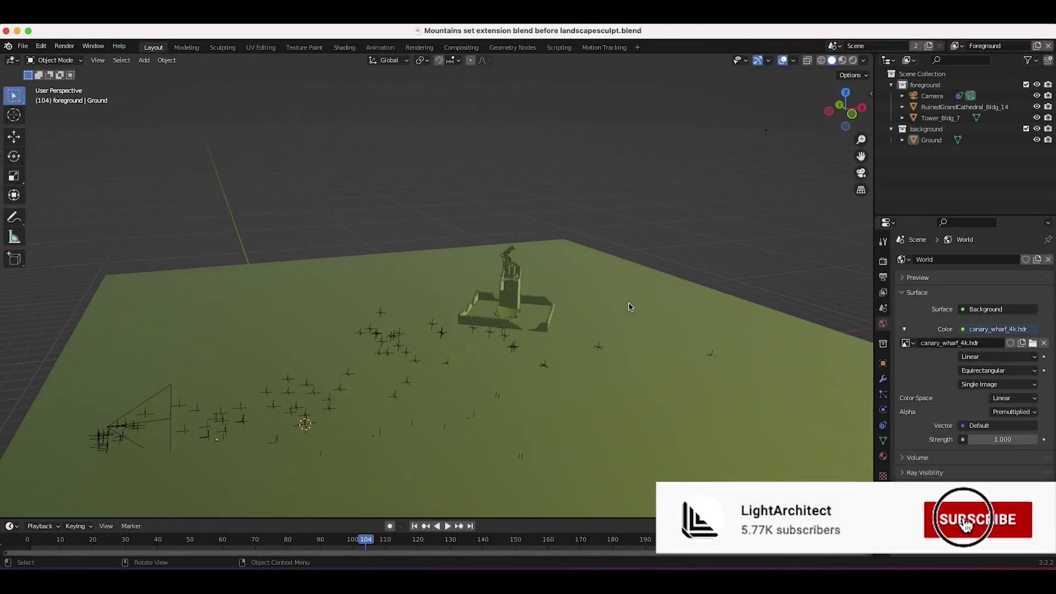
pyautogui.hscroll(-5, 630, 307)
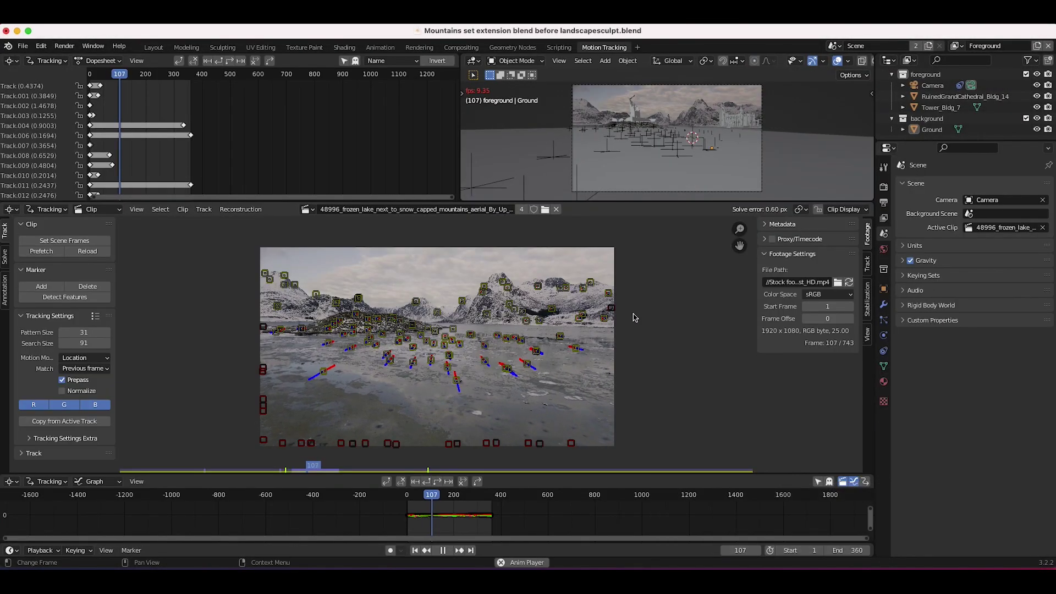
# - Stop the tracking footage playback, return to the Layout workspace, and review the animation through the scene camera
pyautogui.press('space')
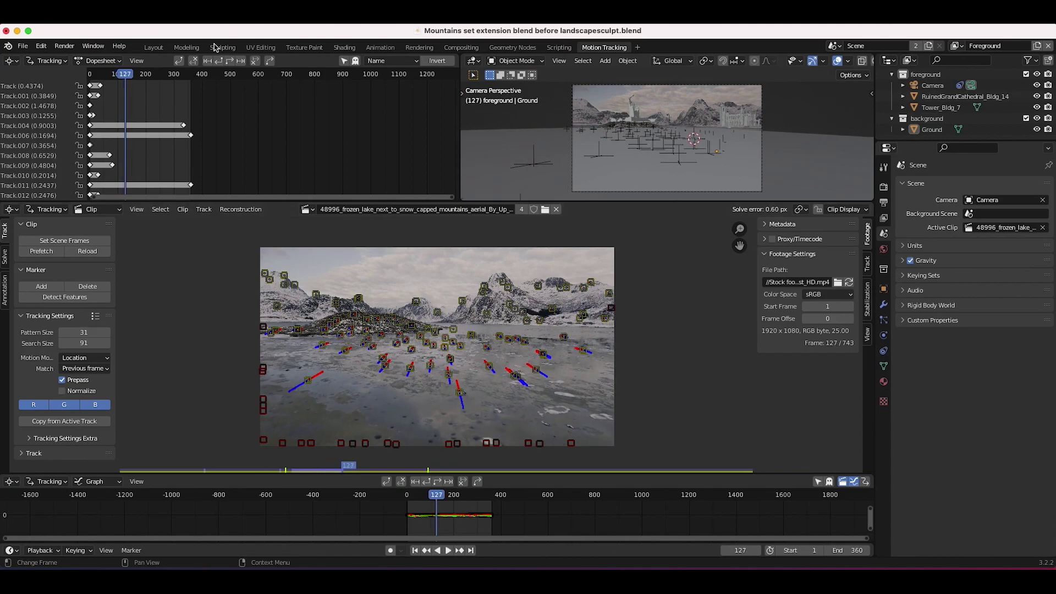
pyautogui.click(153, 47)
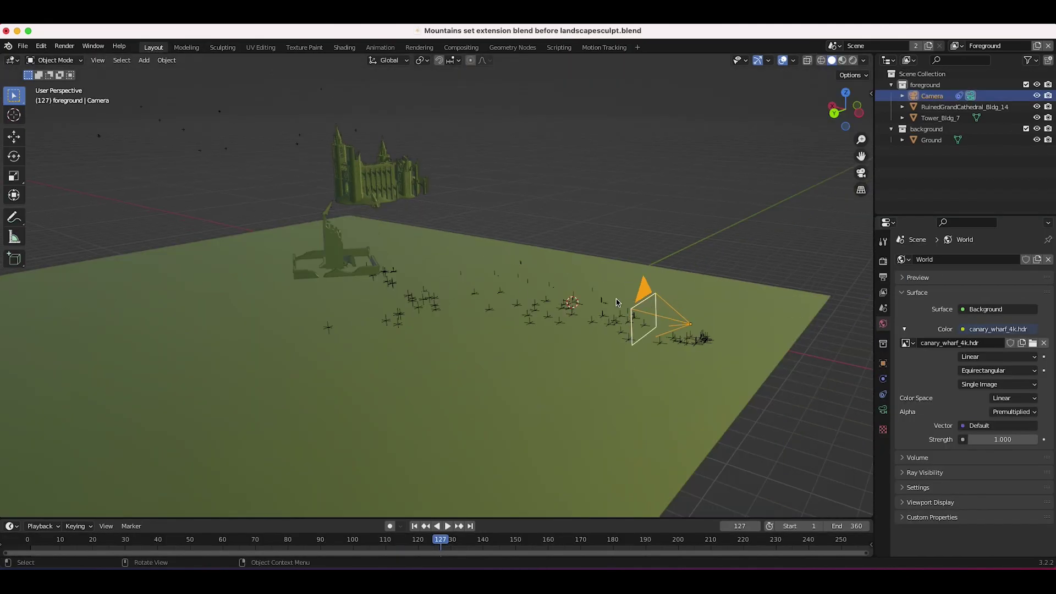
pyautogui.click(98, 60)
pyautogui.moveTo(132, 190)
pyautogui.click(262, 192)
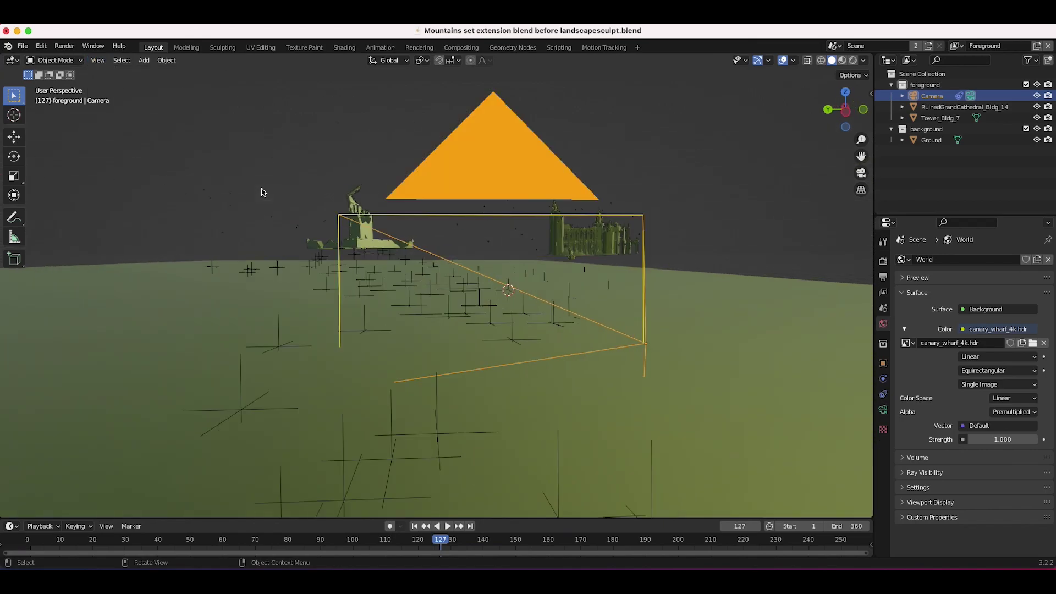
pyautogui.press('space')
pyautogui.press('space')
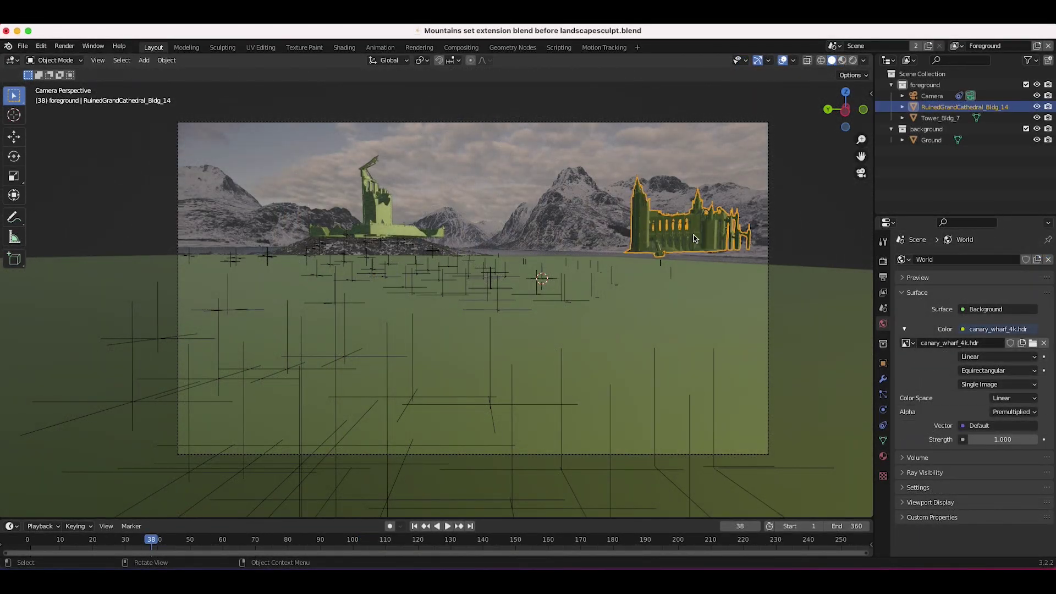
# - Hide the RuinedGrandCathedral_Bldg_14 object and put the Ground object into Edit Mode
pyautogui.press('h')
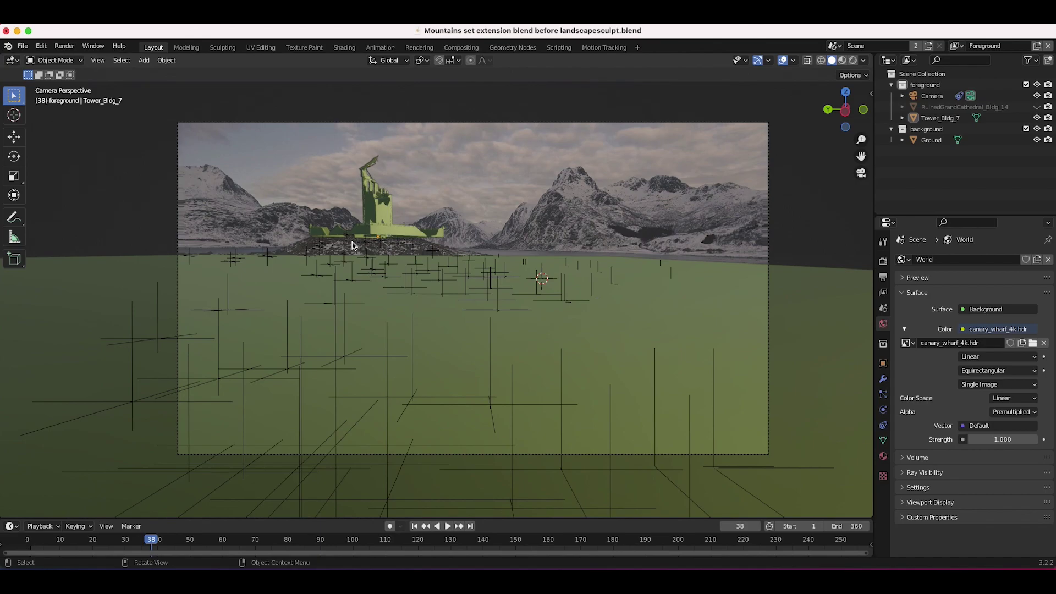
pyautogui.click(260, 268)
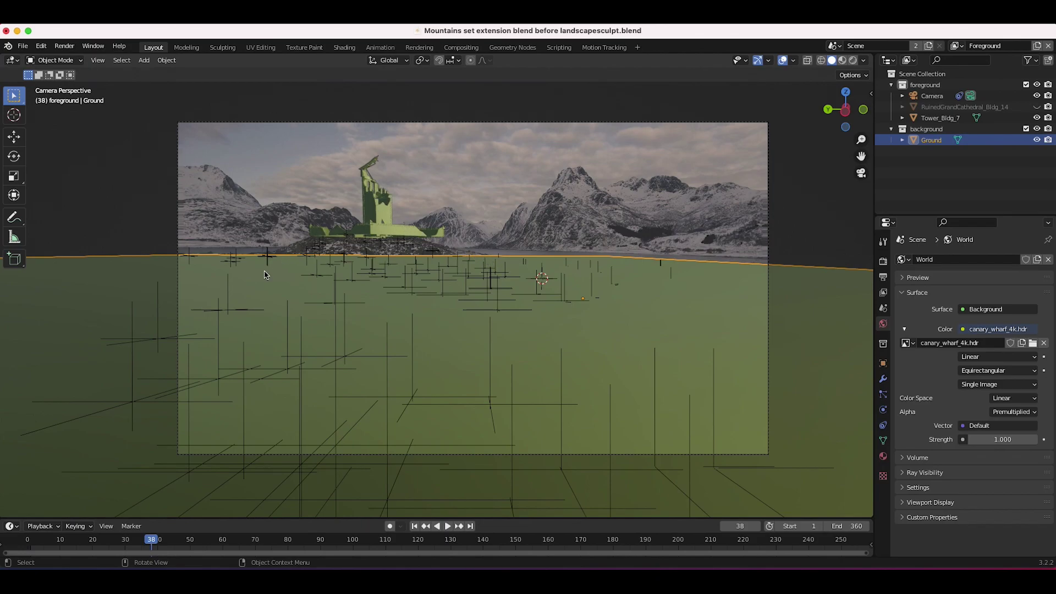
pyautogui.moveTo(430, 256); pyautogui.dragTo(600, 249, button='middle')
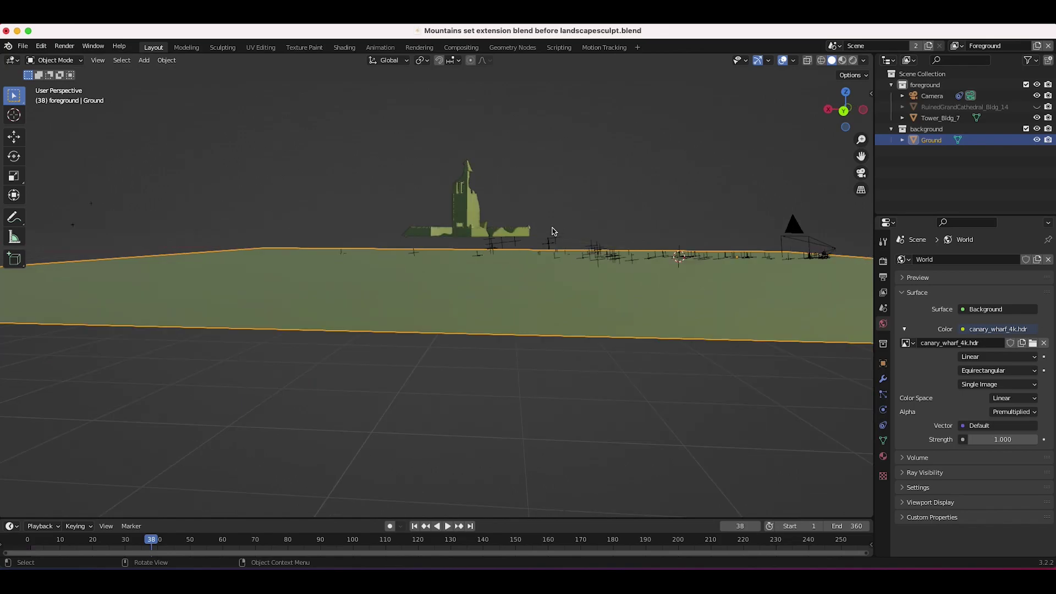
pyautogui.click(55, 60)
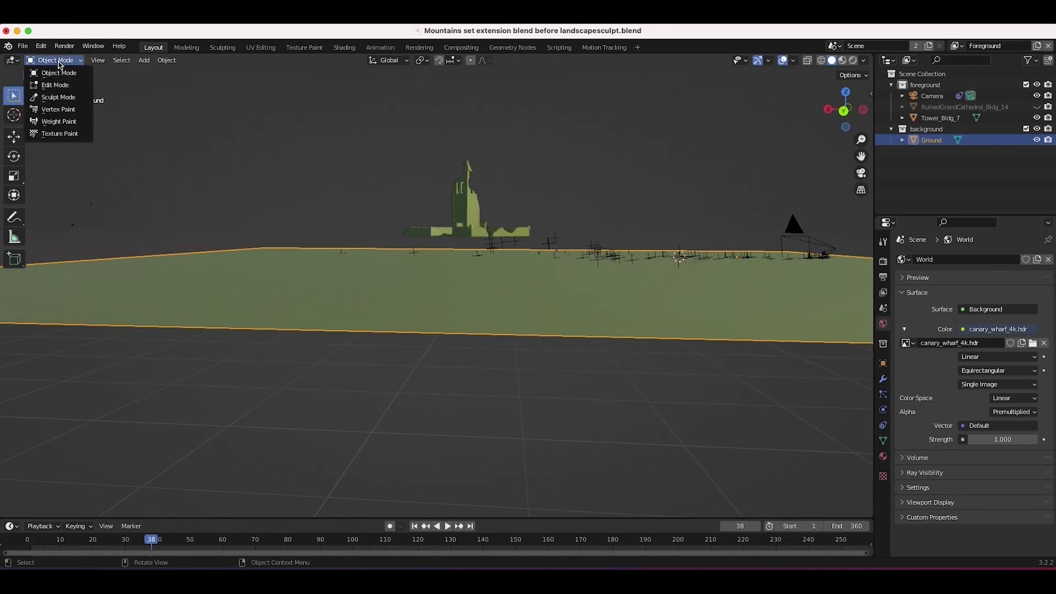
pyautogui.click(50, 84)
pyautogui.moveTo(458, 168); pyautogui.dragTo(502, 163, button='middle')
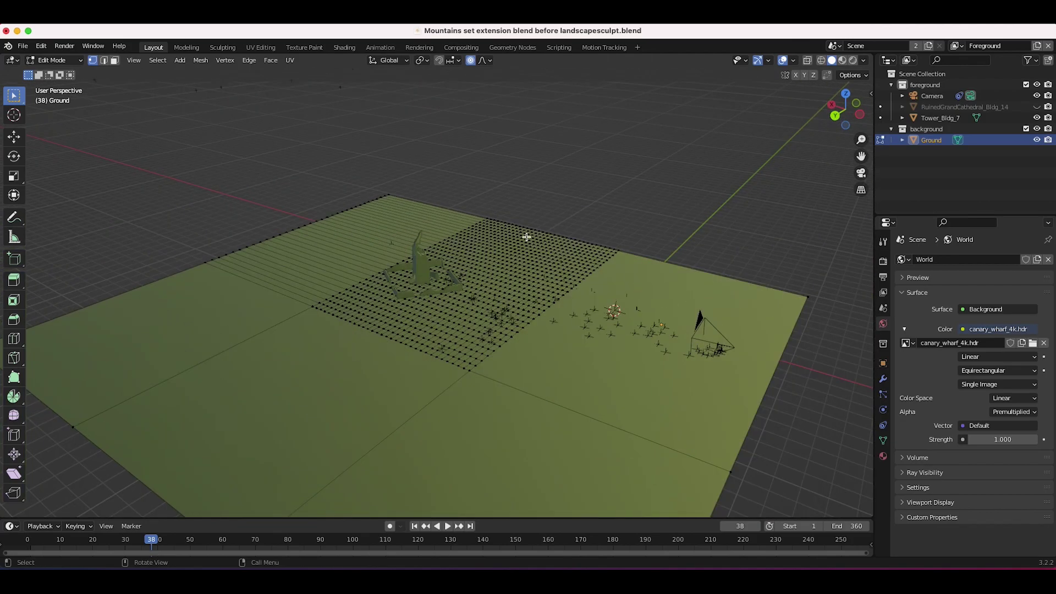
pyautogui.moveTo(526, 237); pyautogui.dragTo(526, 237, button='middle')
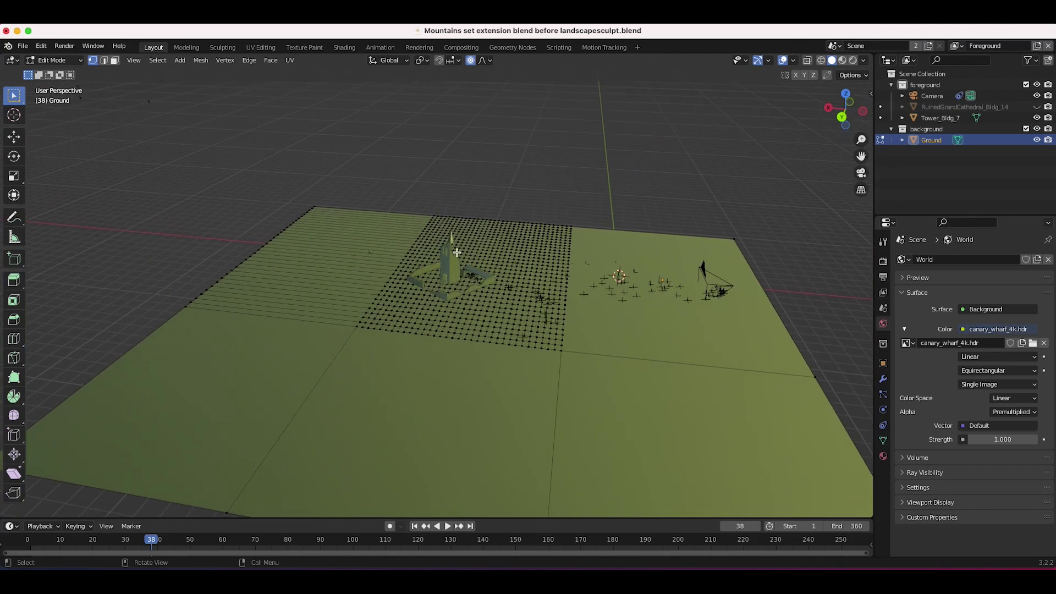
pyautogui.press('a')
pyautogui.scroll(-3, 560, 204)
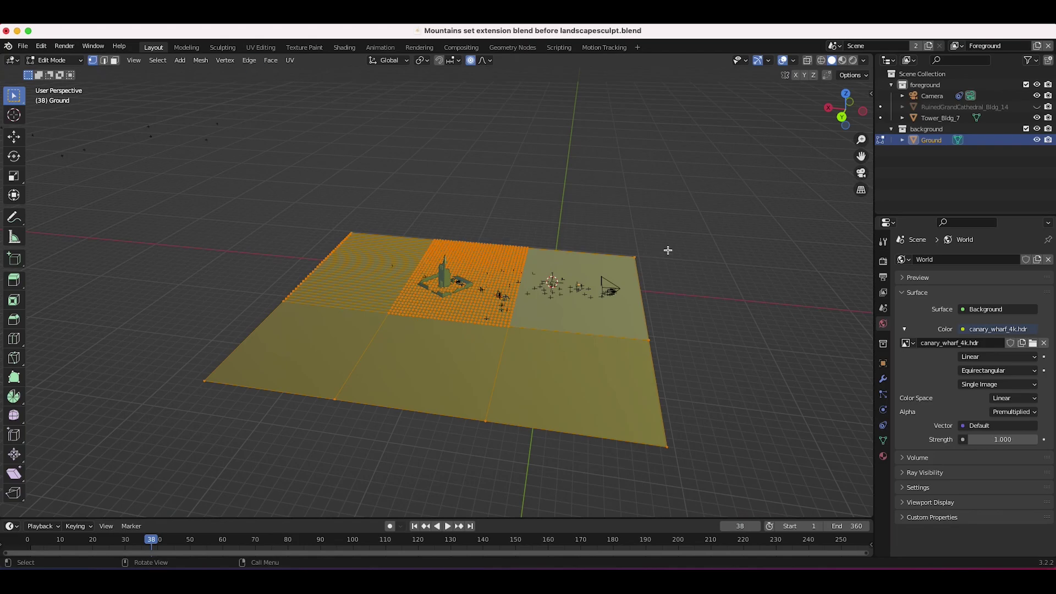
pyautogui.click(249, 60)
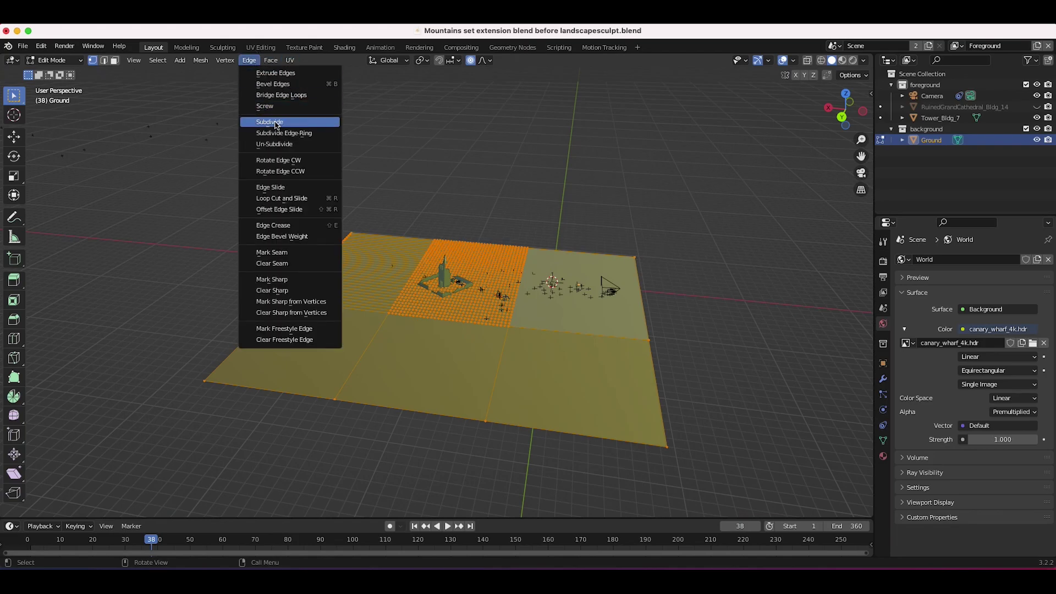
pyautogui.click(489, 175)
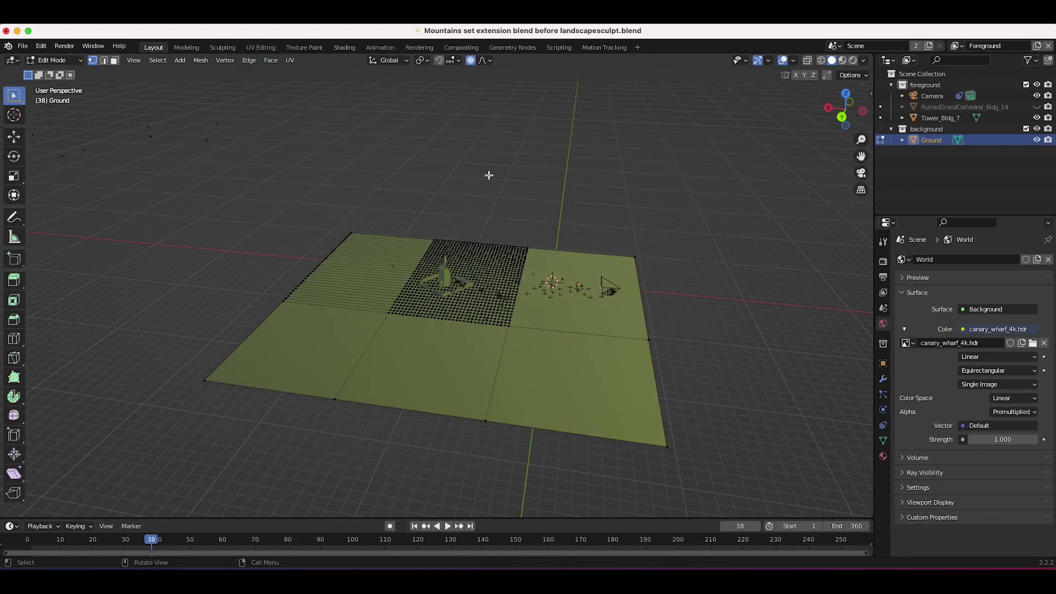
# - Select a small patch of Ground vertices near the tower and try moving it upward with proportional editing off
pyautogui.scroll(3, 512, 313)
pyautogui.moveTo(512, 309); pyautogui.dragTo(468, 243, button='middle')
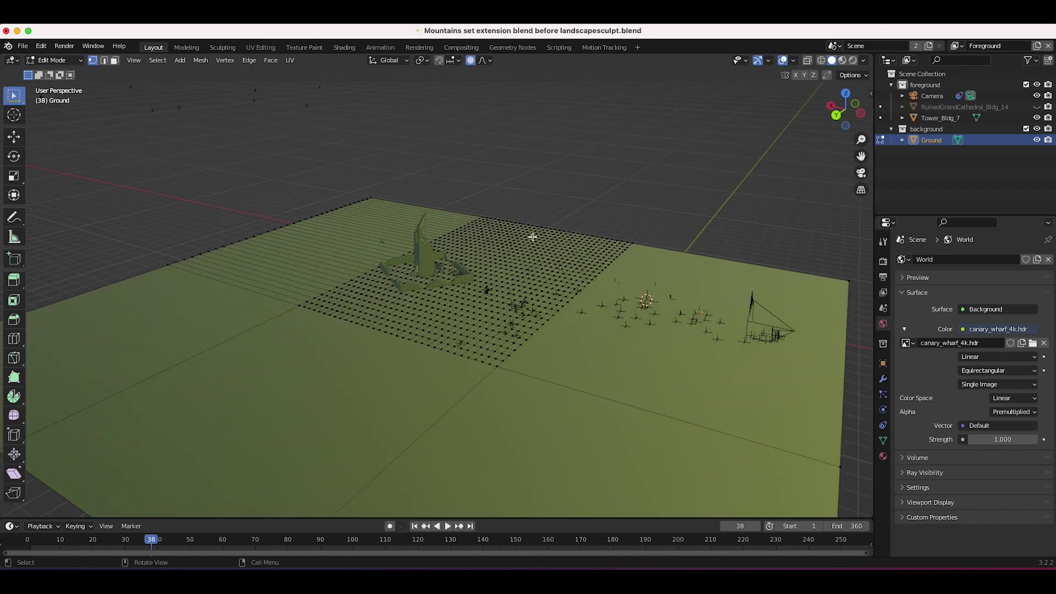
pyautogui.moveTo(493, 317); pyautogui.dragTo(408, 243, button='middle')
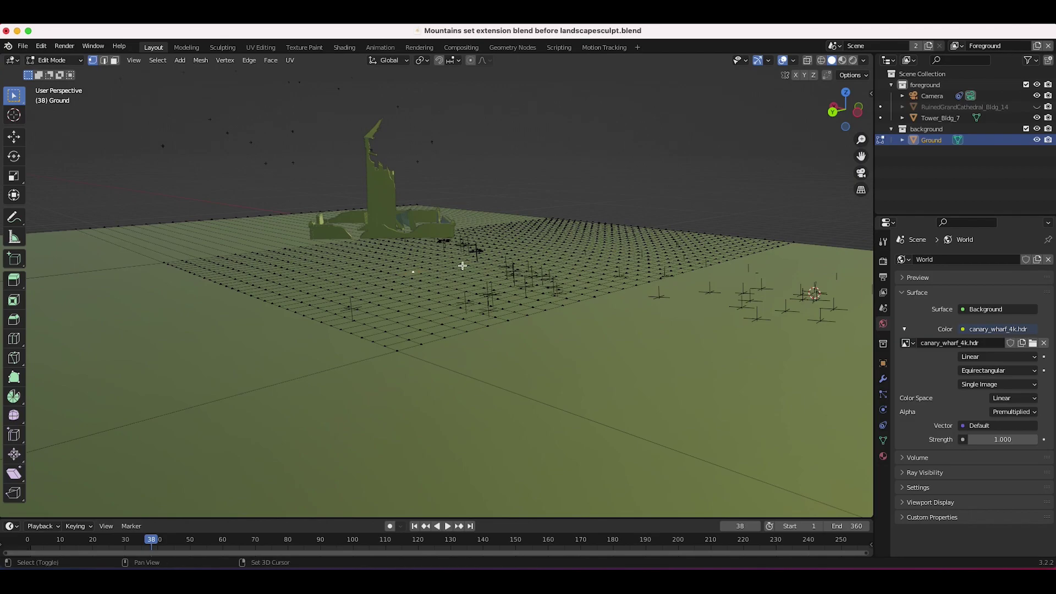
pyautogui.keyDown('shift'); pyautogui.moveTo(462, 267); pyautogui.dragTo(501, 313, button='middle'); pyautogui.keyUp('shift')
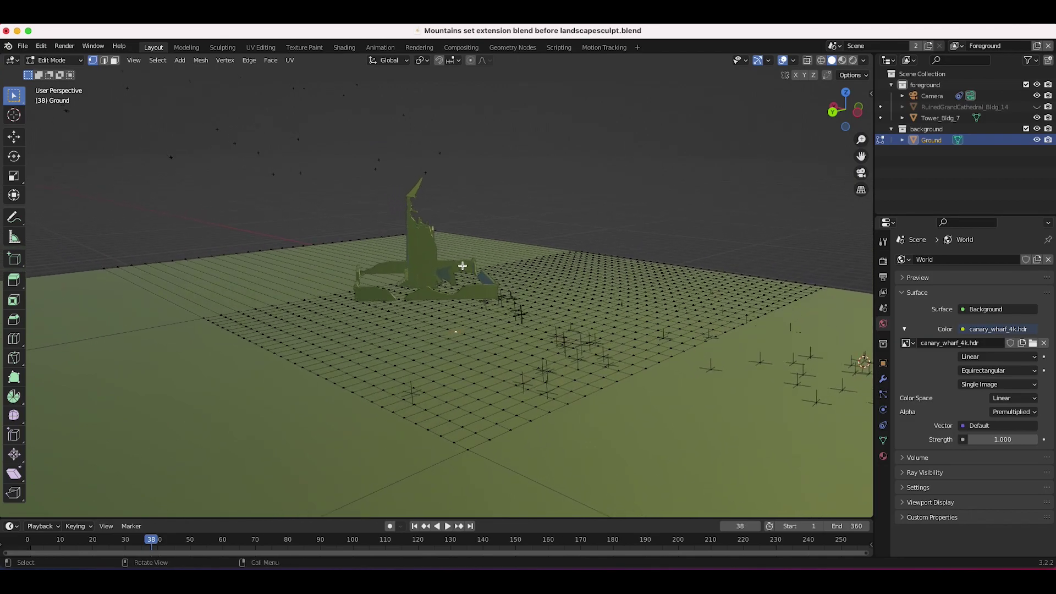
pyautogui.moveTo(433, 312); pyautogui.dragTo(484, 333)
pyautogui.moveTo(497, 342); pyautogui.dragTo(540, 338, button='middle')
pyautogui.moveTo(555, 302); pyautogui.dragTo(554, 323, button='middle')
pyautogui.press('g')
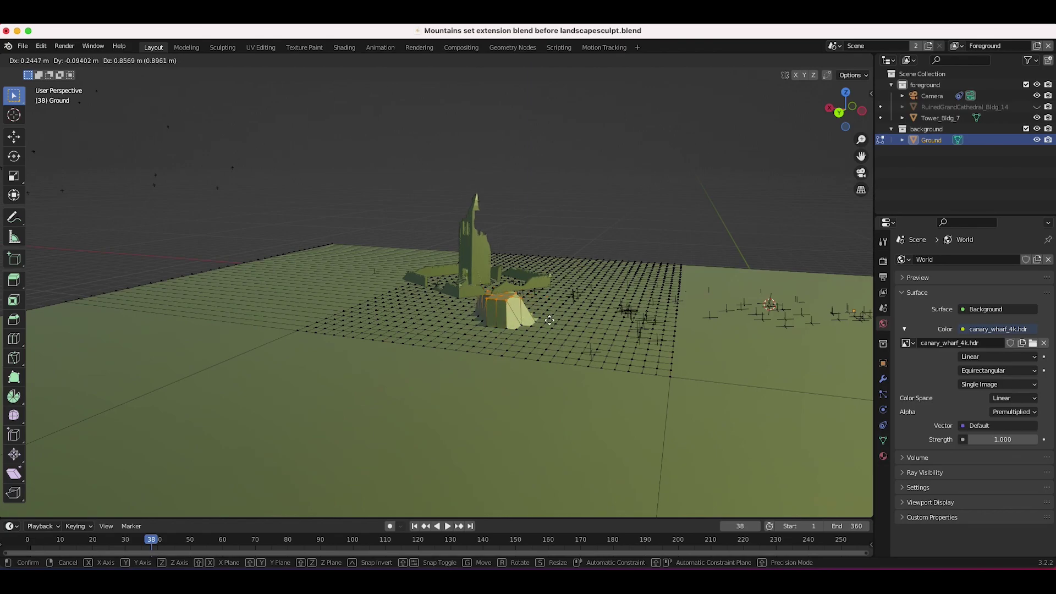
pyautogui.rightClick(560, 322)
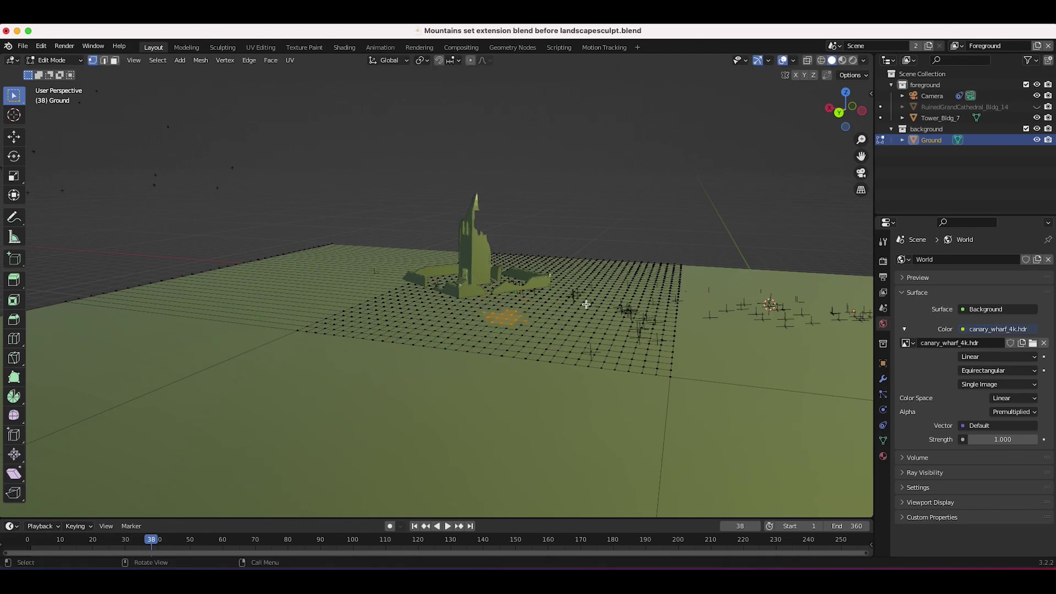
# - Turn on proportional editing and try out different influence sizes on the selected patch, cancelling the trial move
pyautogui.moveTo(586, 302); pyautogui.dragTo(581, 291, button='middle')
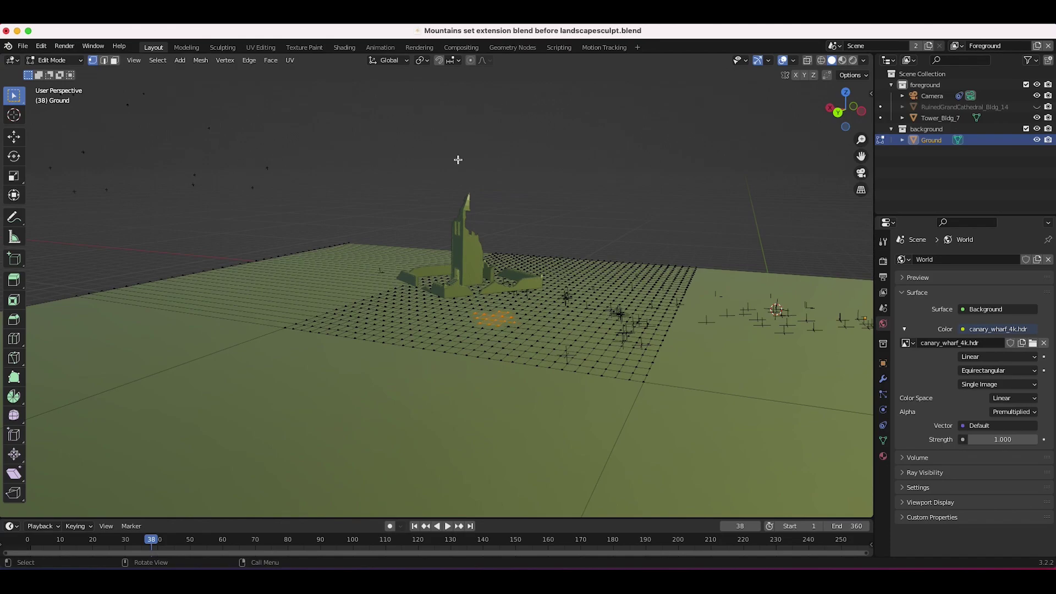
pyautogui.click(471, 61)
pyautogui.press('g')
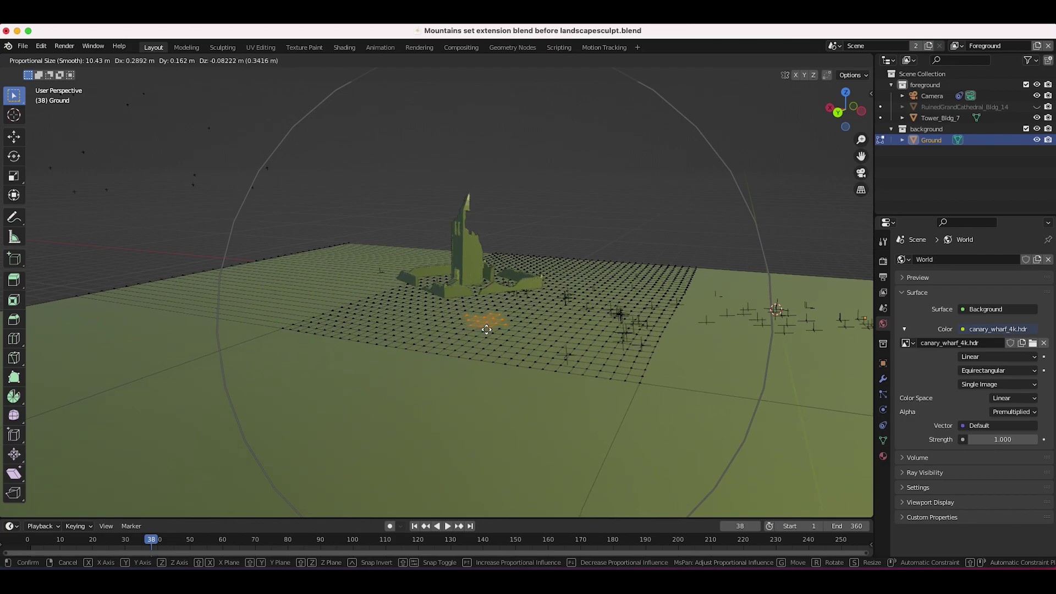
pyautogui.scroll(9, 487, 320)
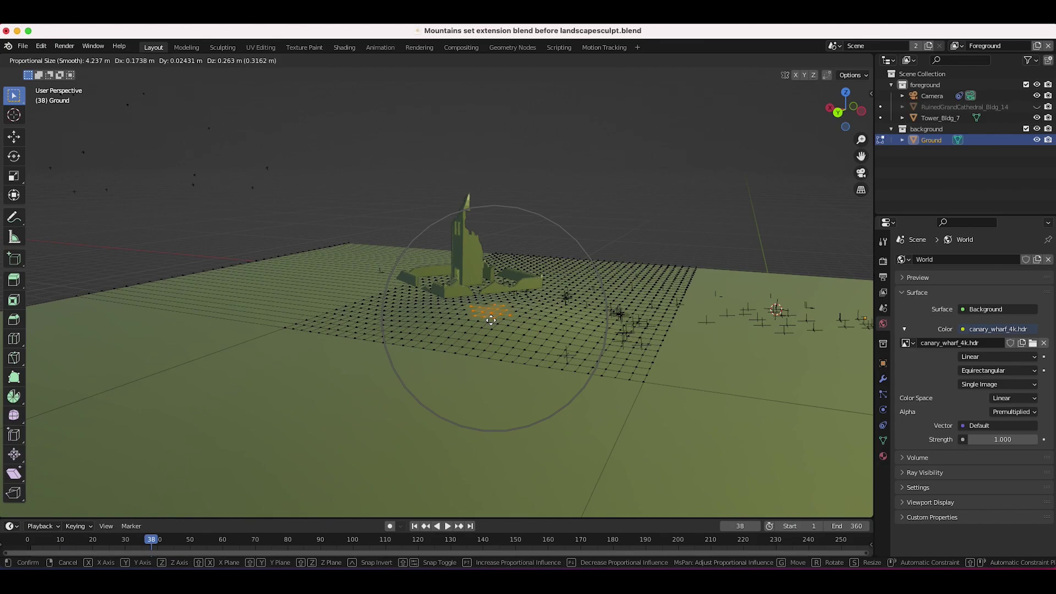
pyautogui.scroll(14, 490, 321)
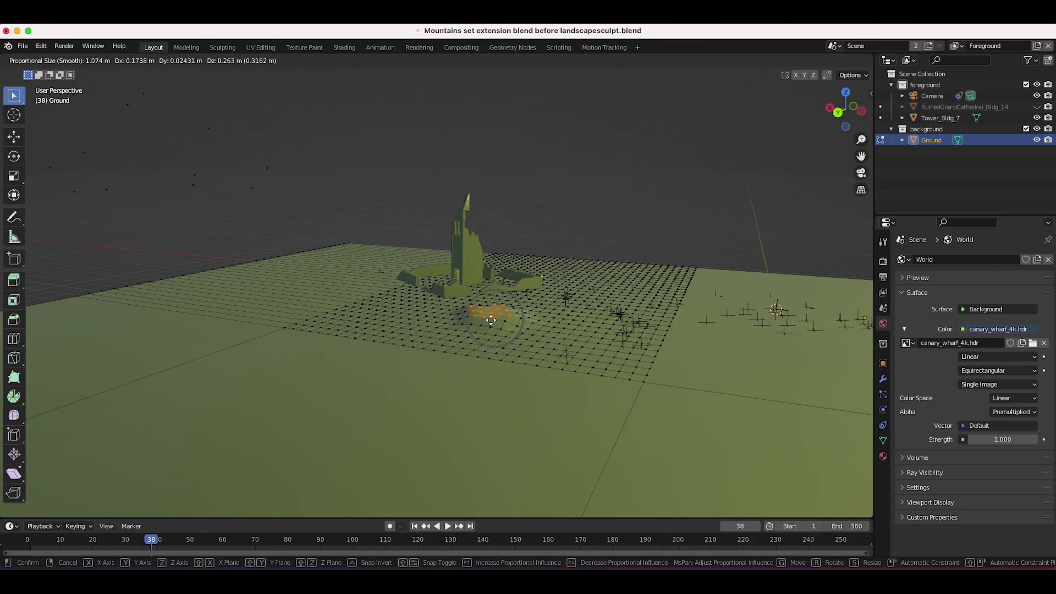
pyautogui.scroll(-15, 491, 320)
pyautogui.scroll(15, 490, 320)
pyautogui.scroll(-10, 490, 320)
pyautogui.rightClick(491, 321)
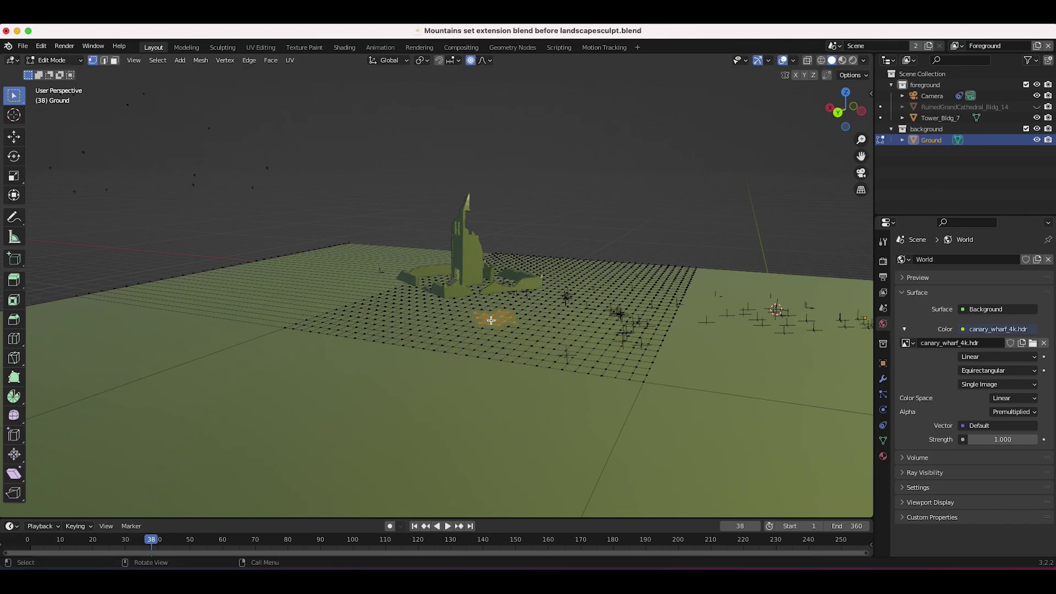
# - Deselect the current vertices and select a new small patch of Ground vertices just in front of the tower walls
pyautogui.hscroll(3, 550, 309)
pyautogui.click(215, 122)
pyautogui.scroll(8, 468, 256)
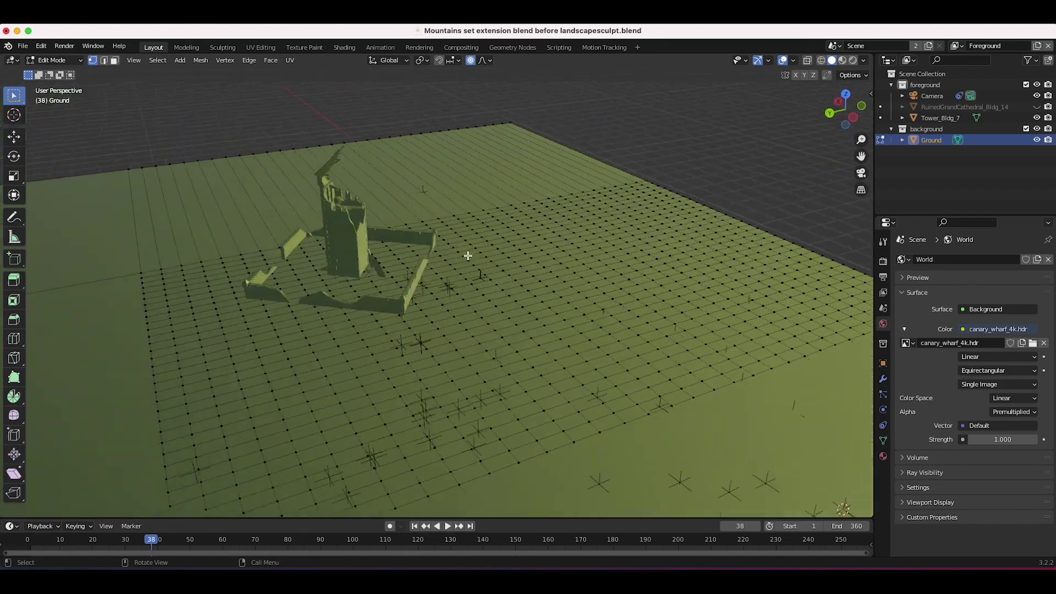
pyautogui.moveTo(442, 329); pyautogui.dragTo(396, 355)
pyautogui.scroll(-8, 396, 356)
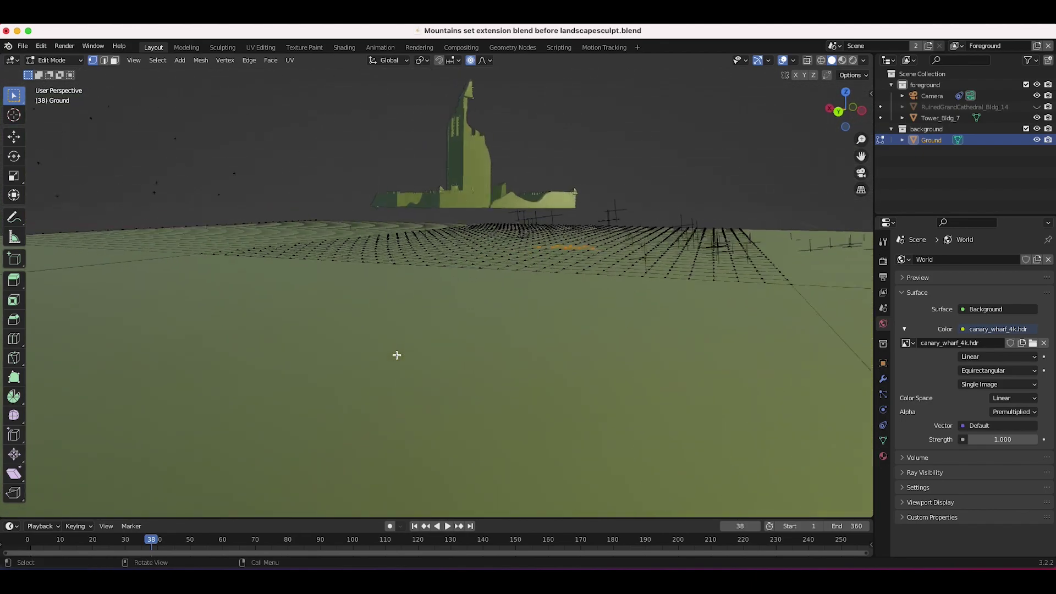
# - In camera view, raise the selected patch about 1.23 m with smooth proportional size of about 5.58 m, forming a hill under the tower
pyautogui.moveTo(396, 355); pyautogui.dragTo(396, 356, button='middle')
pyautogui.click(134, 60)
pyautogui.moveTo(166, 190)
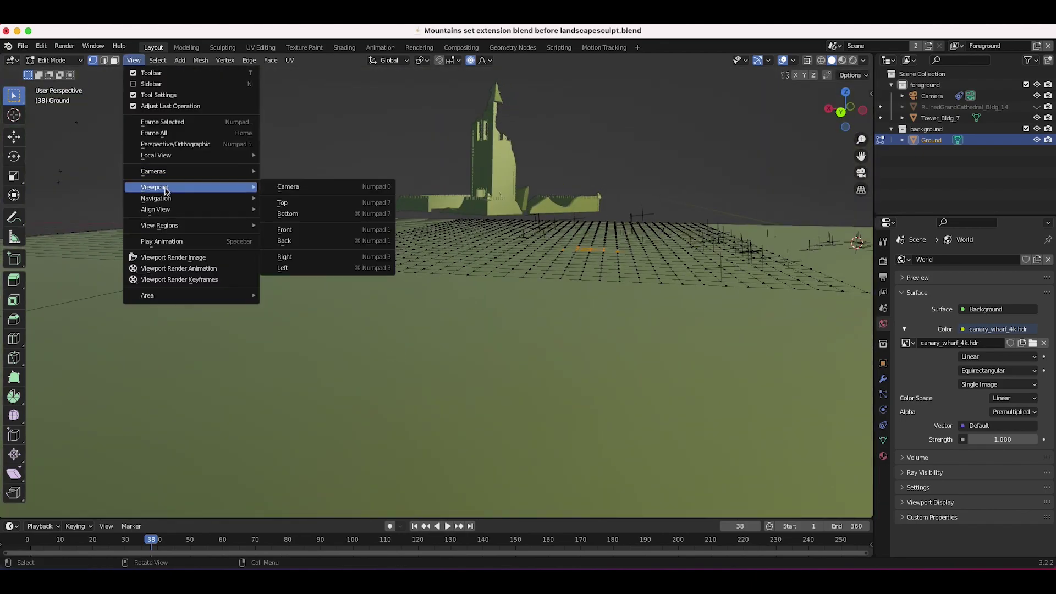
pyautogui.click(285, 187)
pyautogui.press('g')
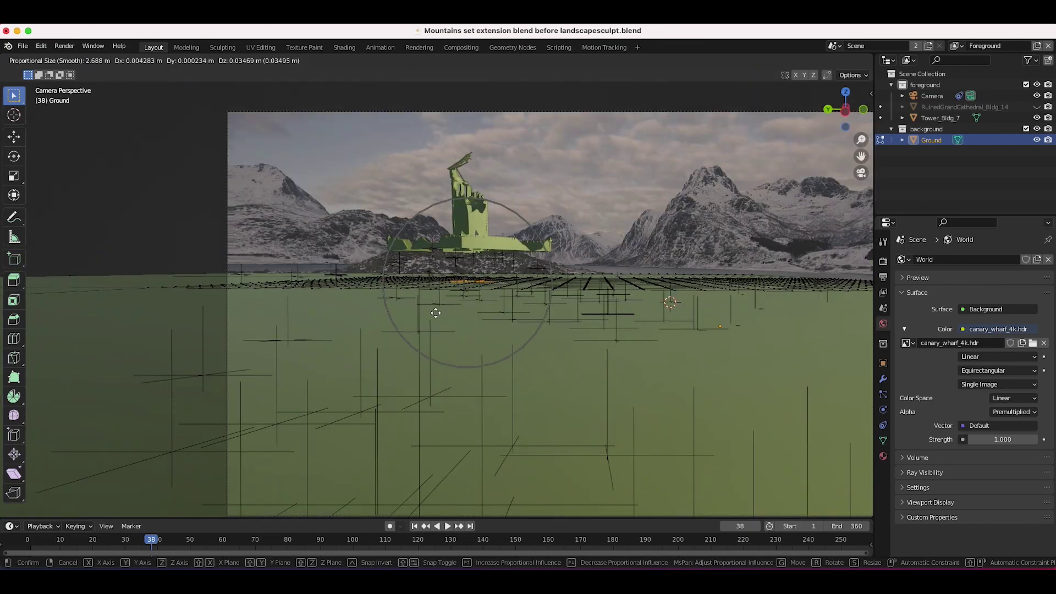
pyautogui.scroll(-4, 435, 290)
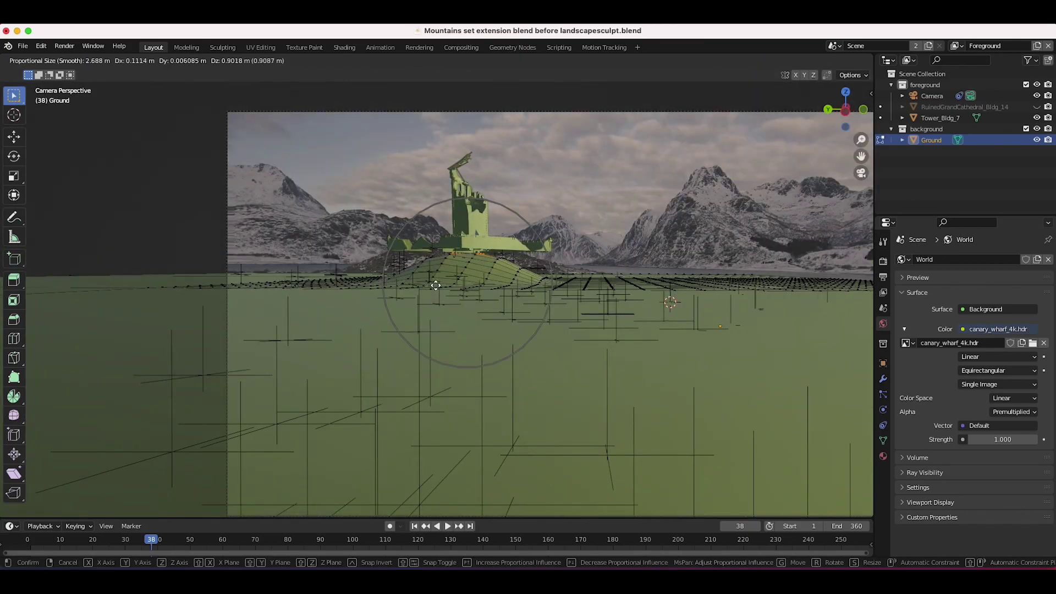
pyautogui.scroll(-4, 435, 284)
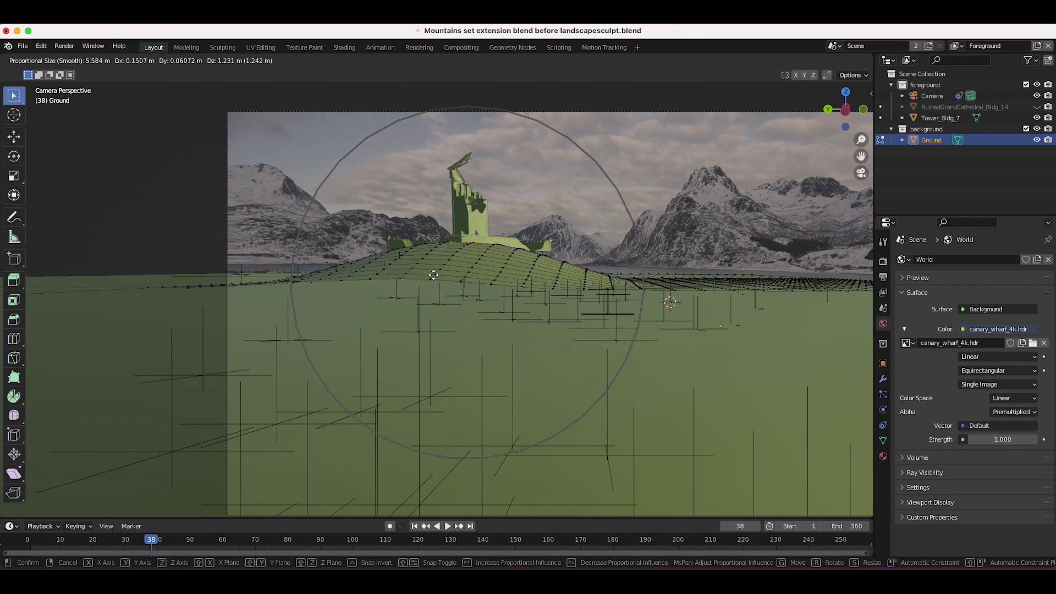
pyautogui.click(434, 275)
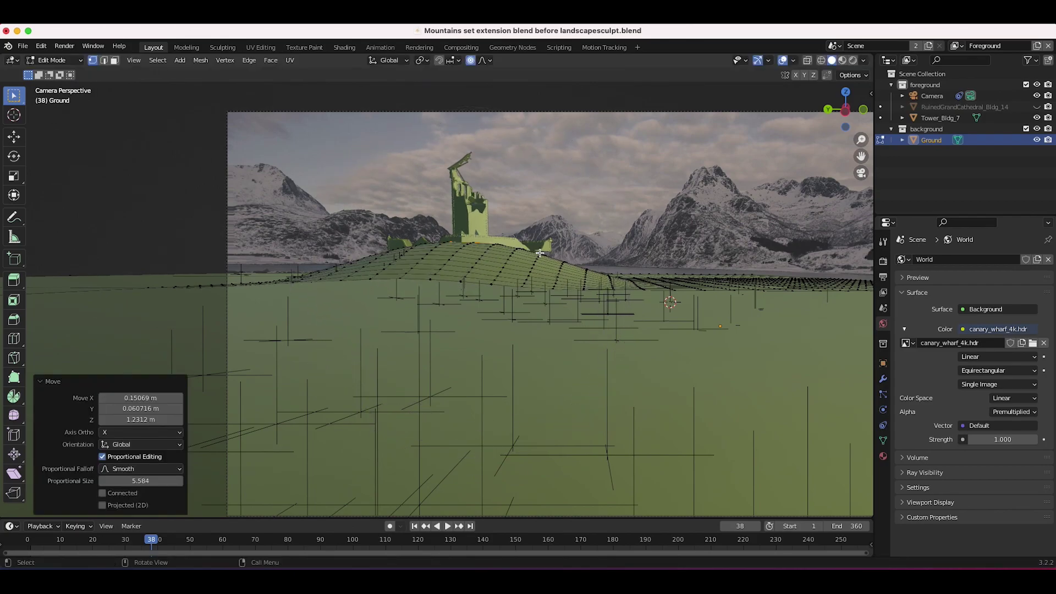
# - Lower the hill's slope beneath the tower's right wall about 0.27 m with a proportional size of about 5.07 m
pyautogui.press('g')
pyautogui.scroll(1, 542, 252)
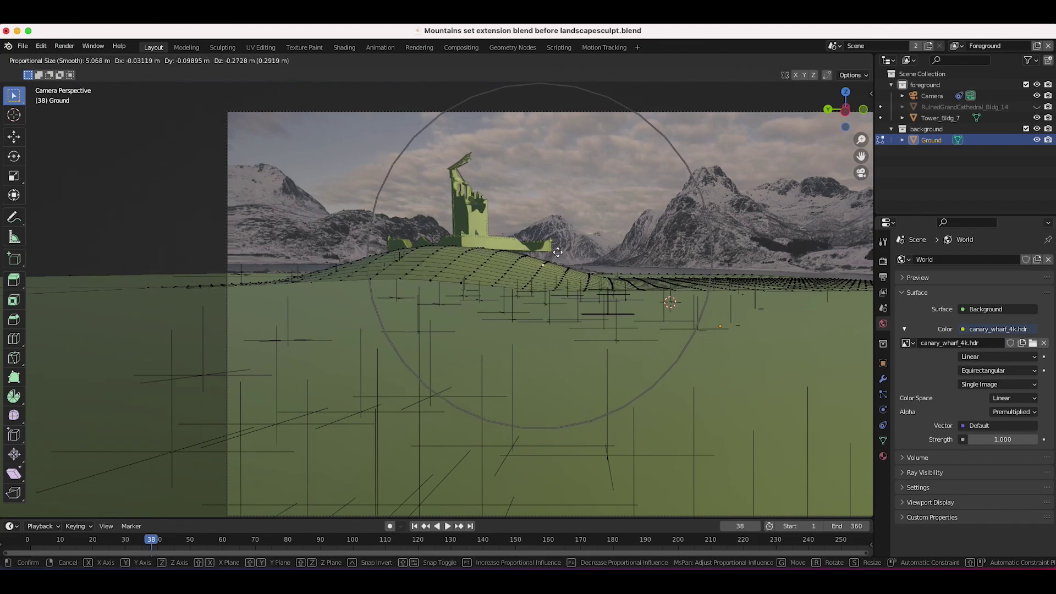
pyautogui.click(558, 252)
# - Lower the hill's front slope about 0.35 m and its left slope about 0.25 m, starting with a proportional size of about 5.07 m
pyautogui.click(402, 281)
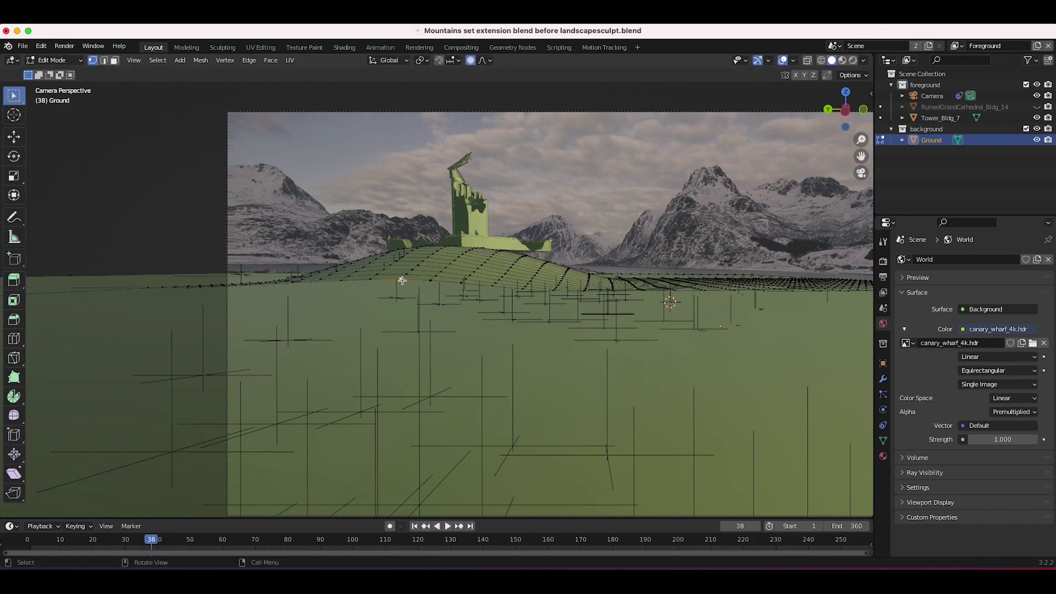
pyautogui.click(458, 284)
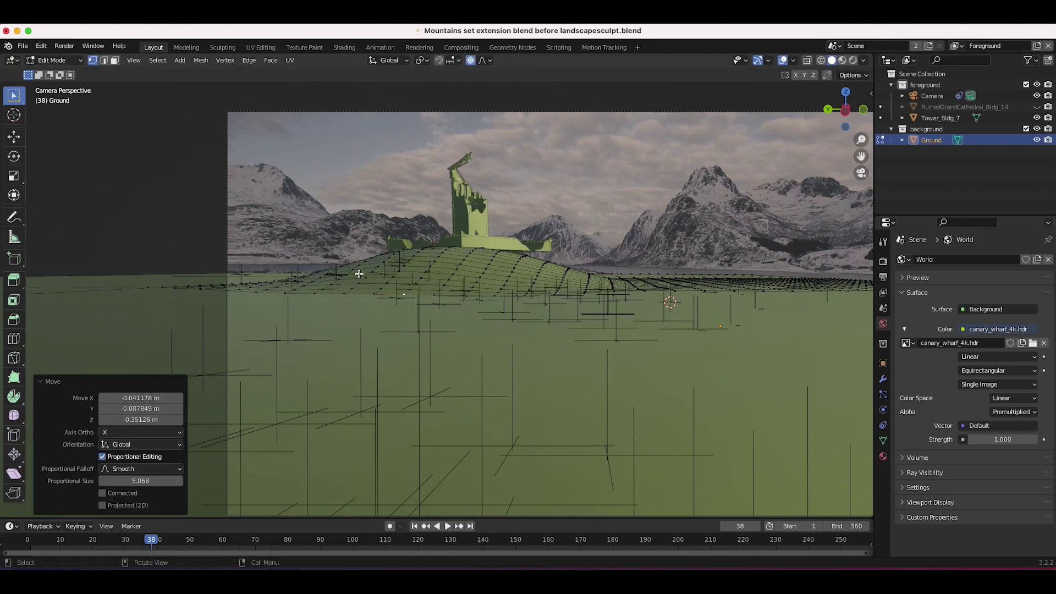
pyautogui.press('g')
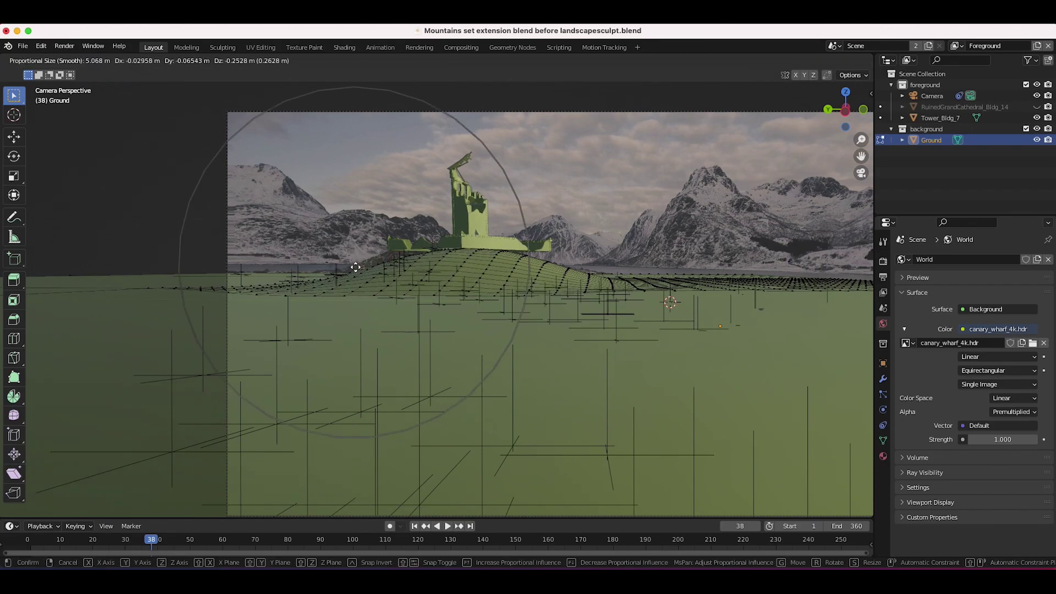
pyautogui.click(355, 262)
pyautogui.press('g')
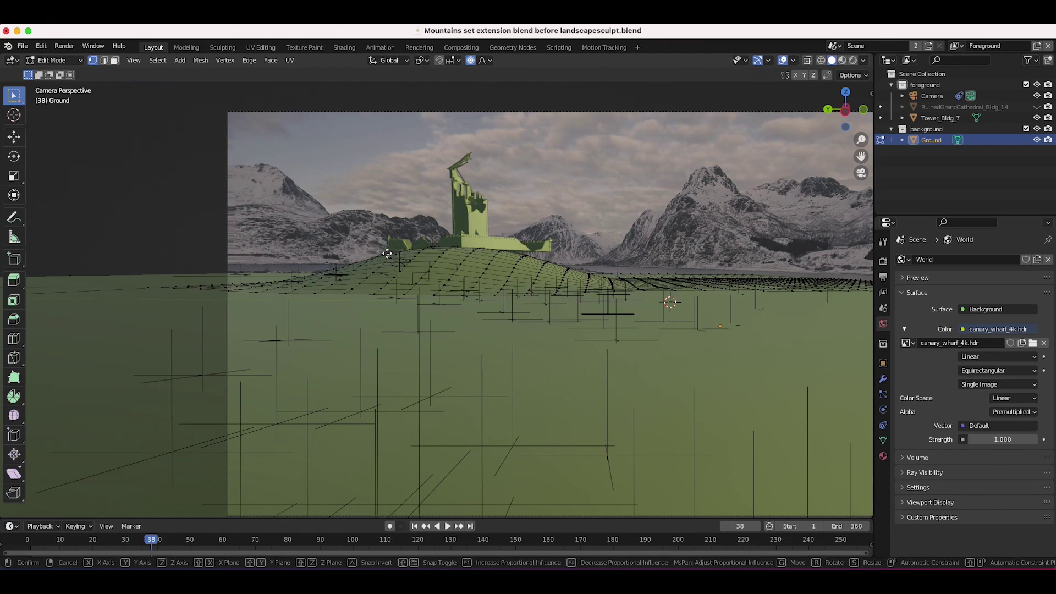
pyautogui.scroll(10, 385, 252)
pyautogui.click(388, 252)
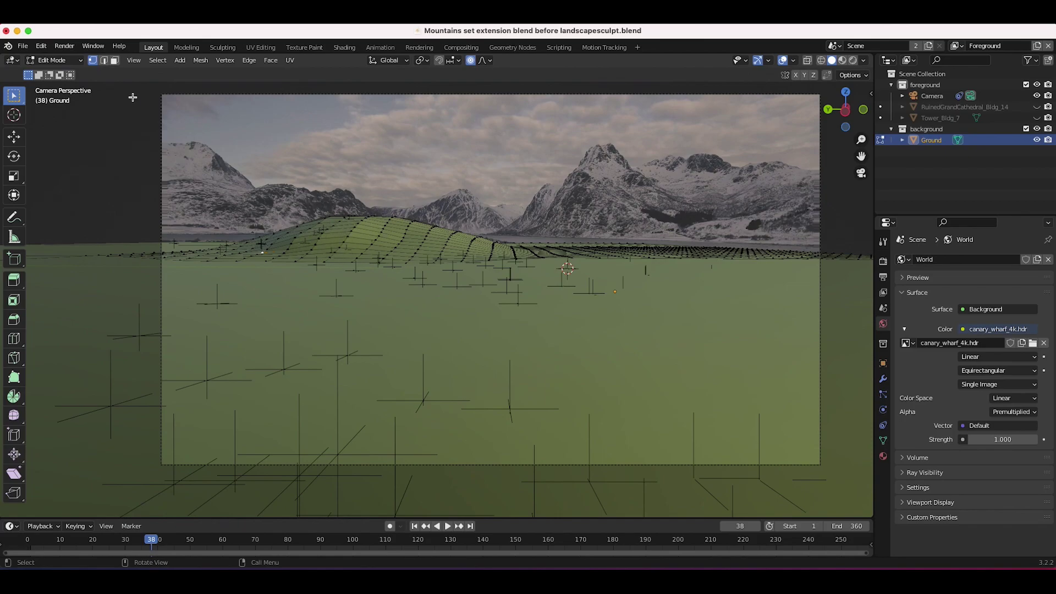
# - Return the Ground mesh to Object Mode and make Tower_Bldg_7 visible again
pyautogui.click(52, 60)
pyautogui.click(50, 68)
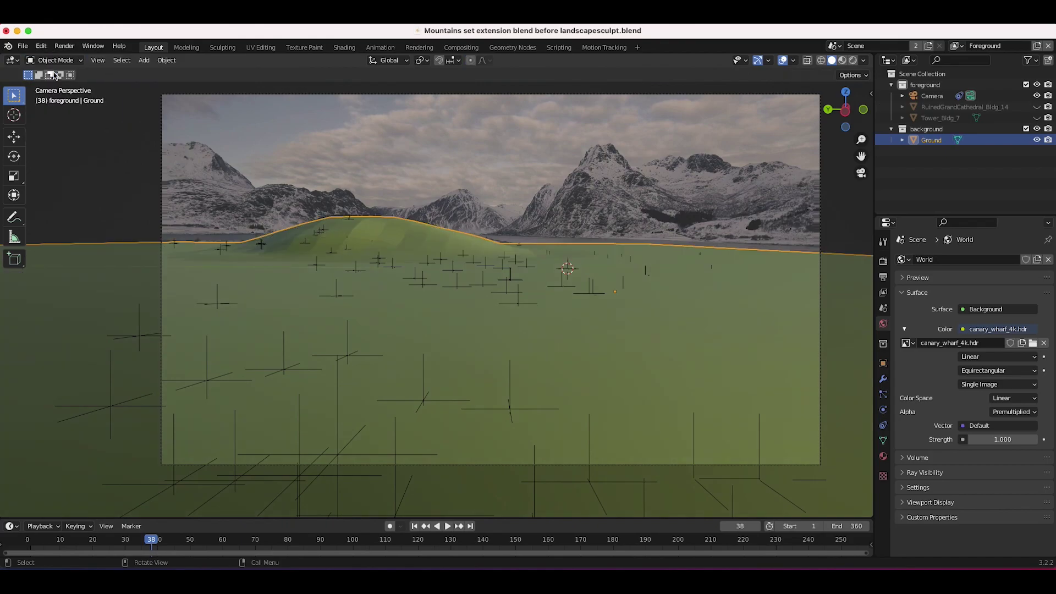
pyautogui.click(1036, 117)
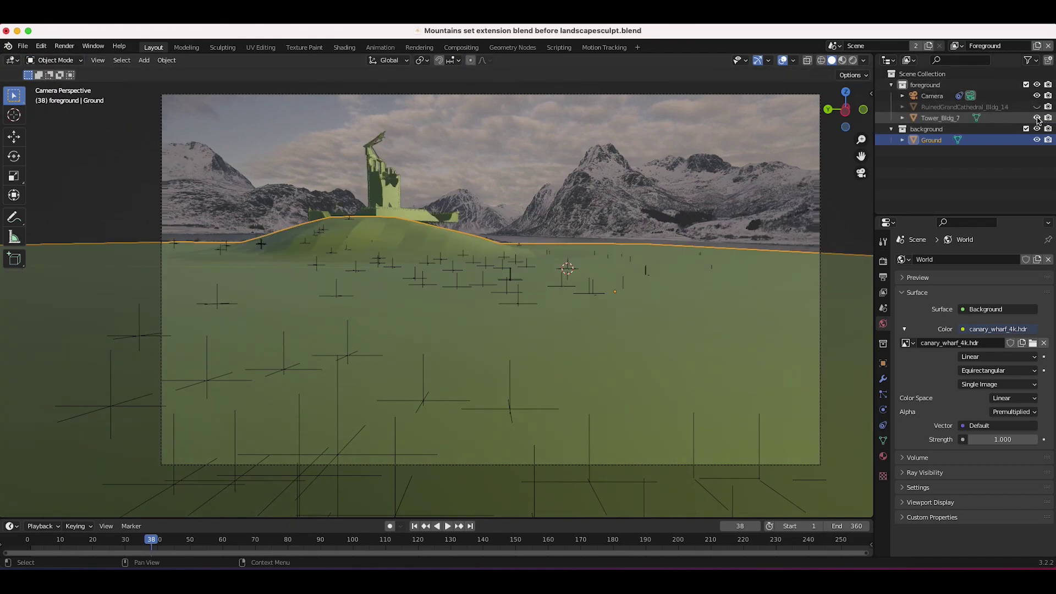
# - Scale Tower_Bldg_7 to 0.883 on the hill and shift it about -0.28 m along the X axis
pyautogui.click(390, 212)
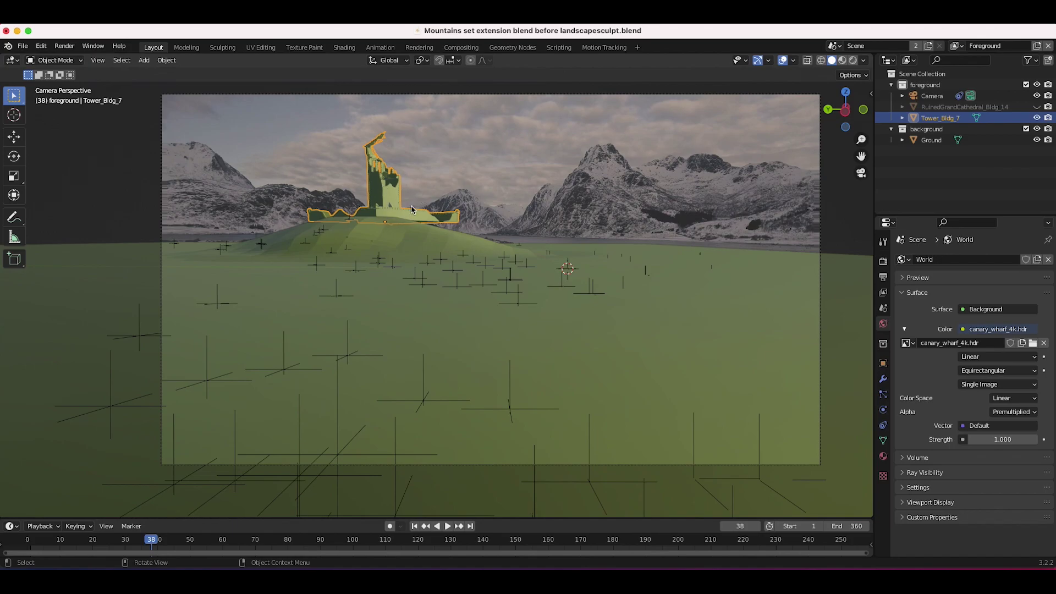
pyautogui.moveTo(467, 217); pyautogui.dragTo(468, 220, button='middle')
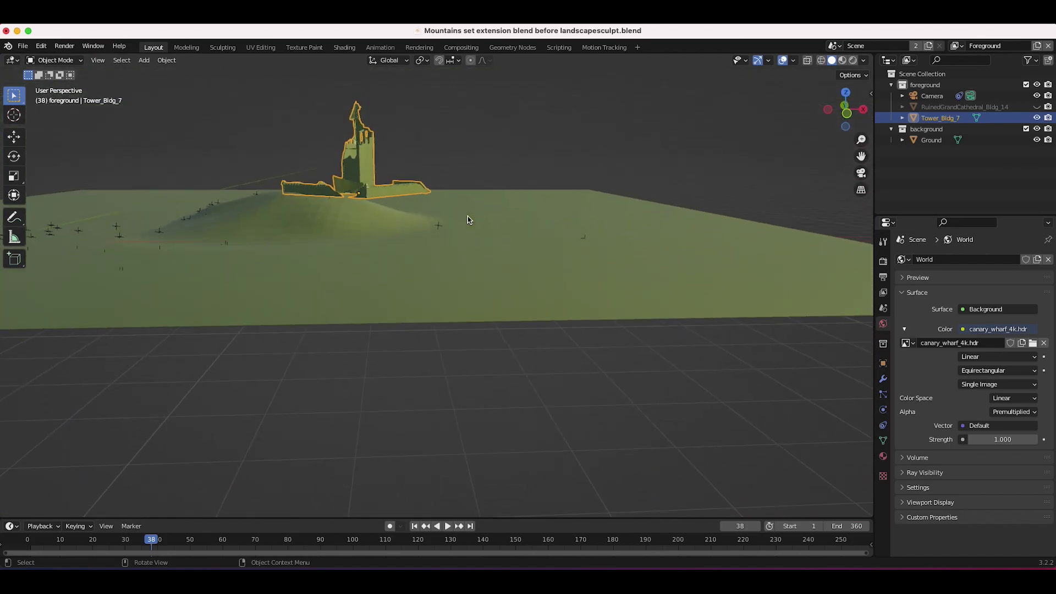
pyautogui.press('g')
pyautogui.press('y')
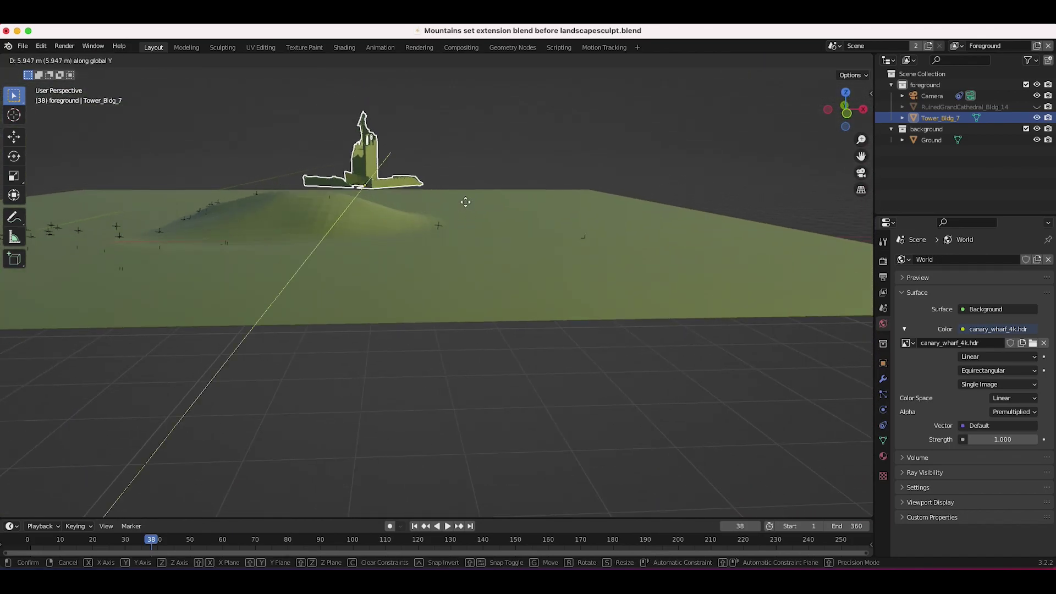
pyautogui.press('x')
pyautogui.moveTo(363, 223); pyautogui.dragTo(463, 190, button='middle')
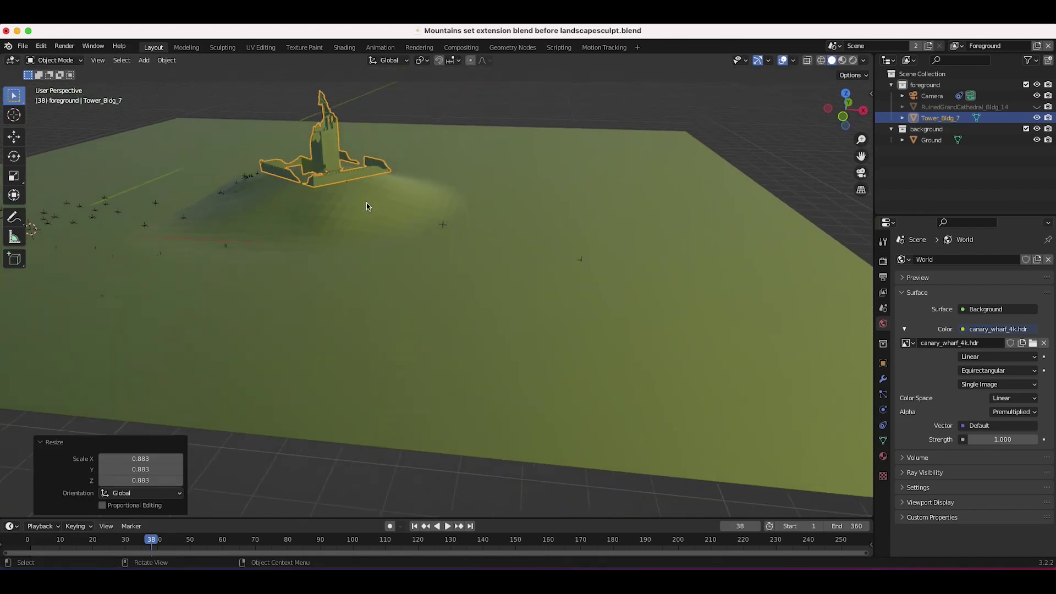
pyautogui.press('g')
pyautogui.press('x')
# - Return to the camera view and enter Edit Mode on Tower_Bldg_7
pyautogui.click(98, 60)
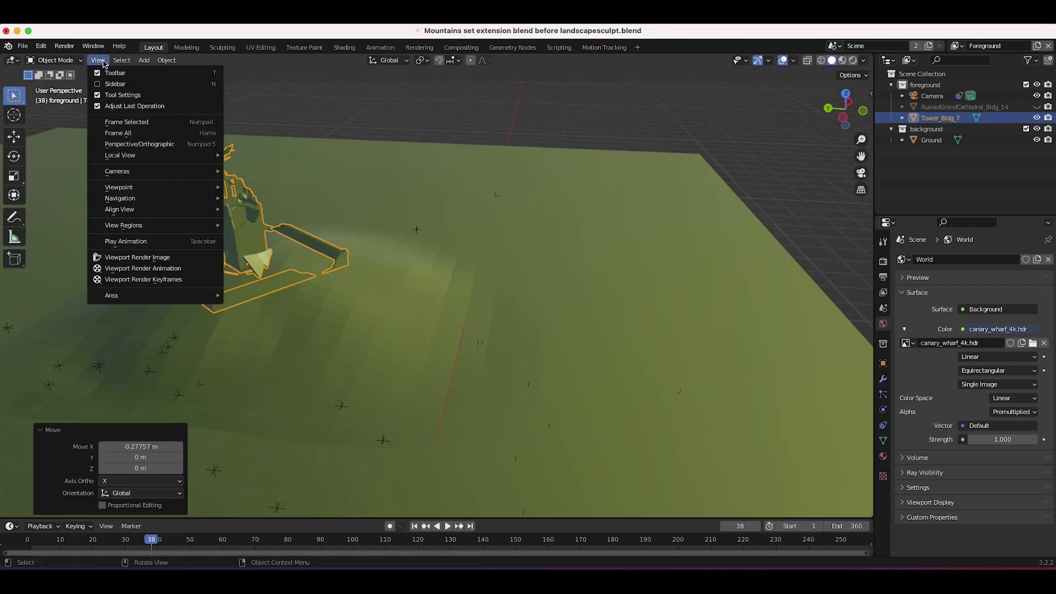
pyautogui.moveTo(127, 187)
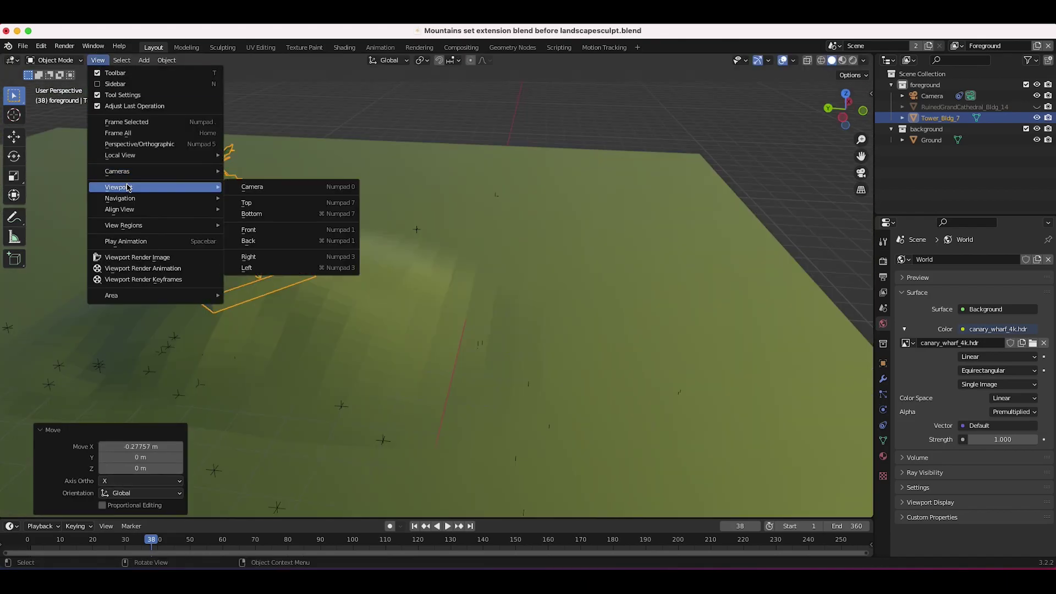
pyautogui.click(272, 188)
pyautogui.click(271, 188)
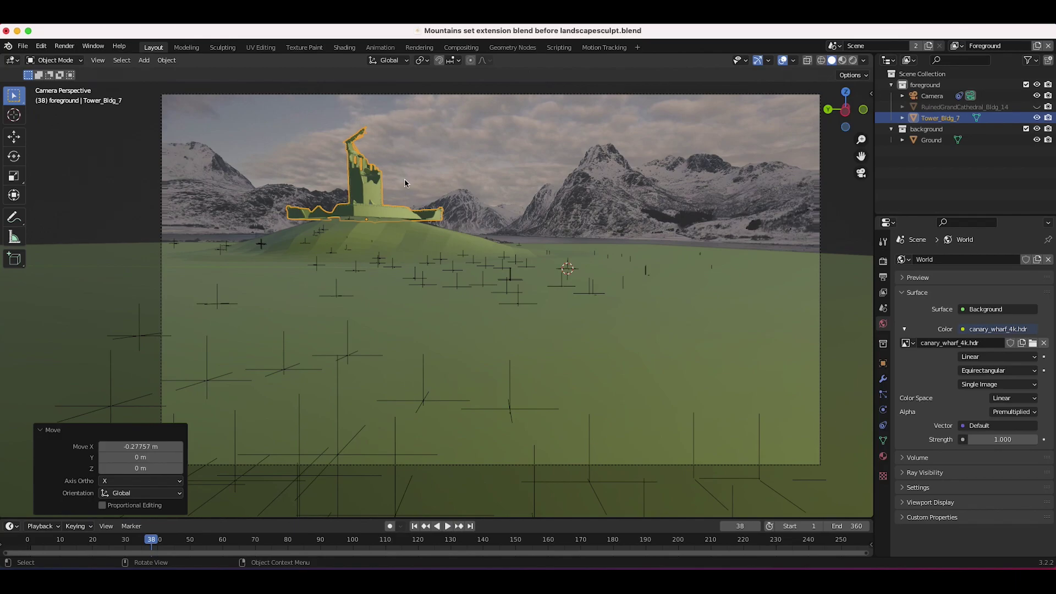
pyautogui.click(59, 55)
pyautogui.click(55, 82)
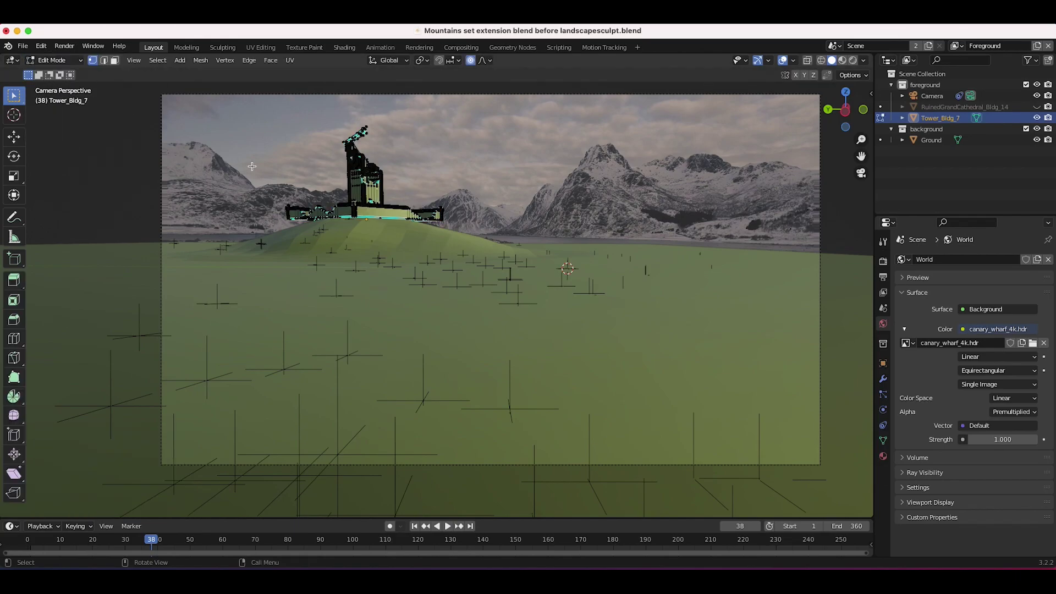
# - Select the right wall end of the tower and lower it about 0.31 m along Z with a proportional size of about 2.39 m
pyautogui.click(350, 226)
pyautogui.press('g')
pyautogui.rightClick(460, 208)
pyautogui.moveTo(449, 215); pyautogui.dragTo(439, 226)
pyautogui.moveTo(459, 201); pyautogui.dragTo(439, 227)
pyautogui.press('g')
pyautogui.press('z')
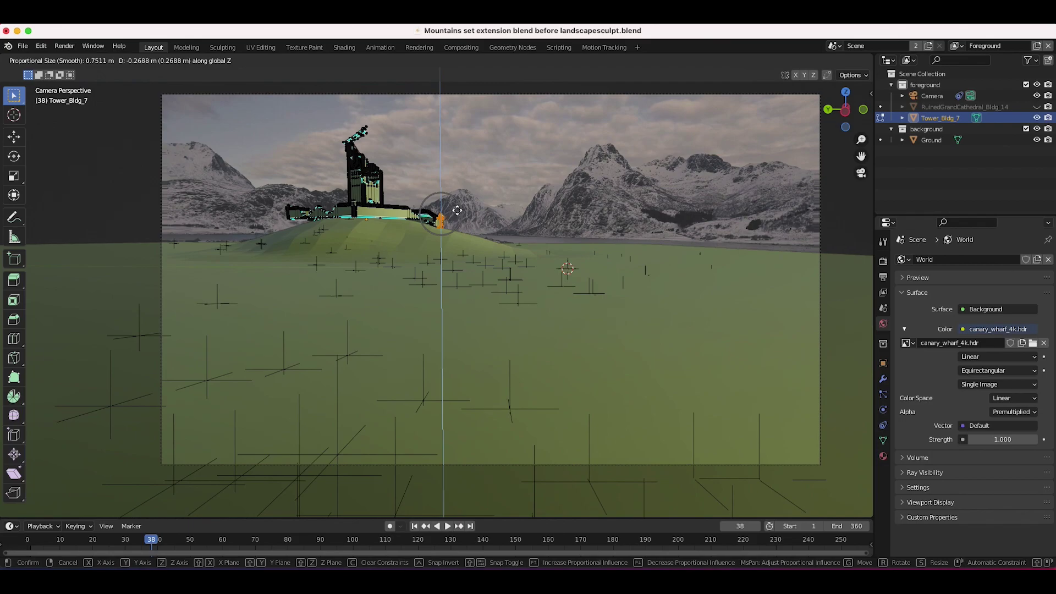
pyautogui.scroll(-10, 457, 211)
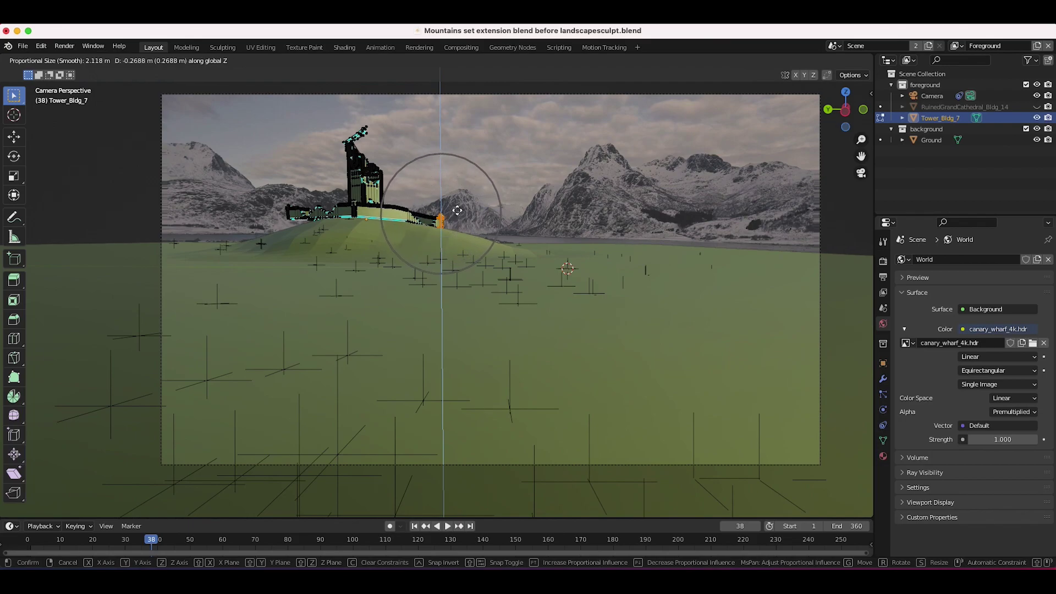
pyautogui.scroll(-1, 457, 210)
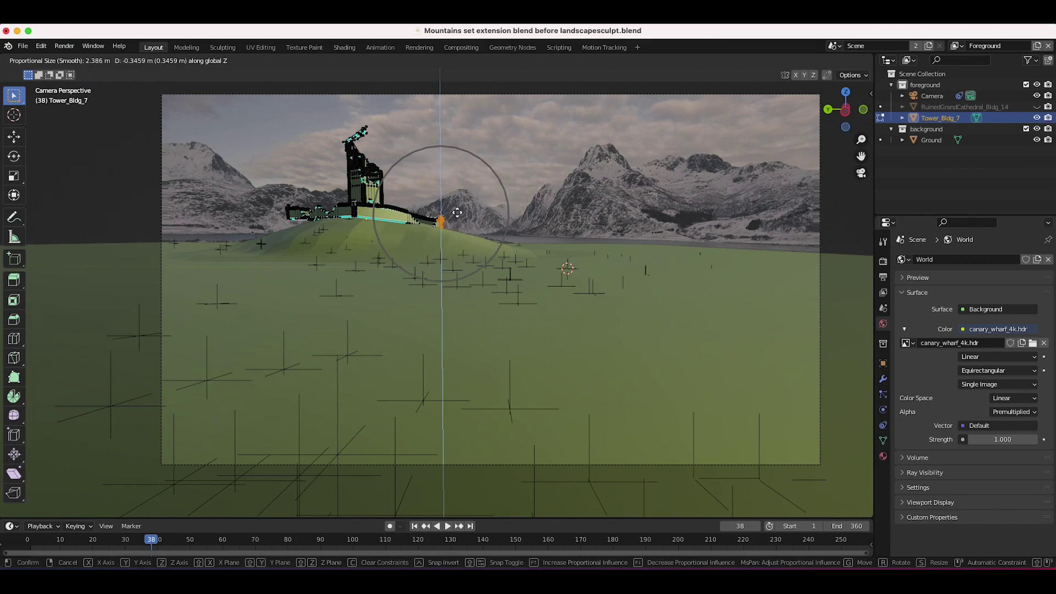
pyautogui.click(457, 213)
# - Lower the base vertices of the right wall end about 0.04 m along Z with a proportional size of about 0.51 m
pyautogui.scroll(5, 436, 229)
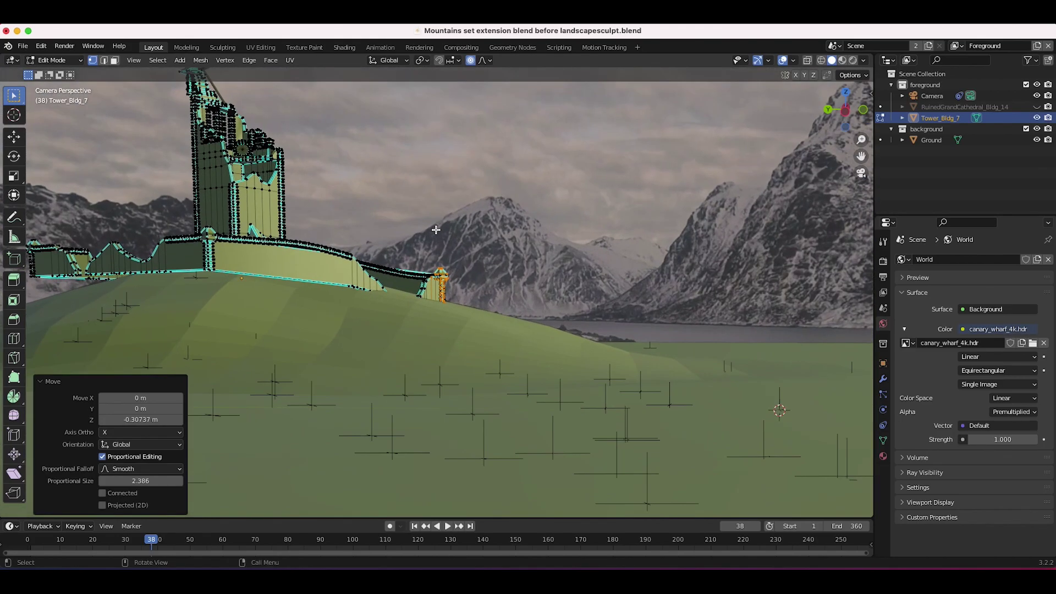
pyautogui.press('g')
pyautogui.press('z')
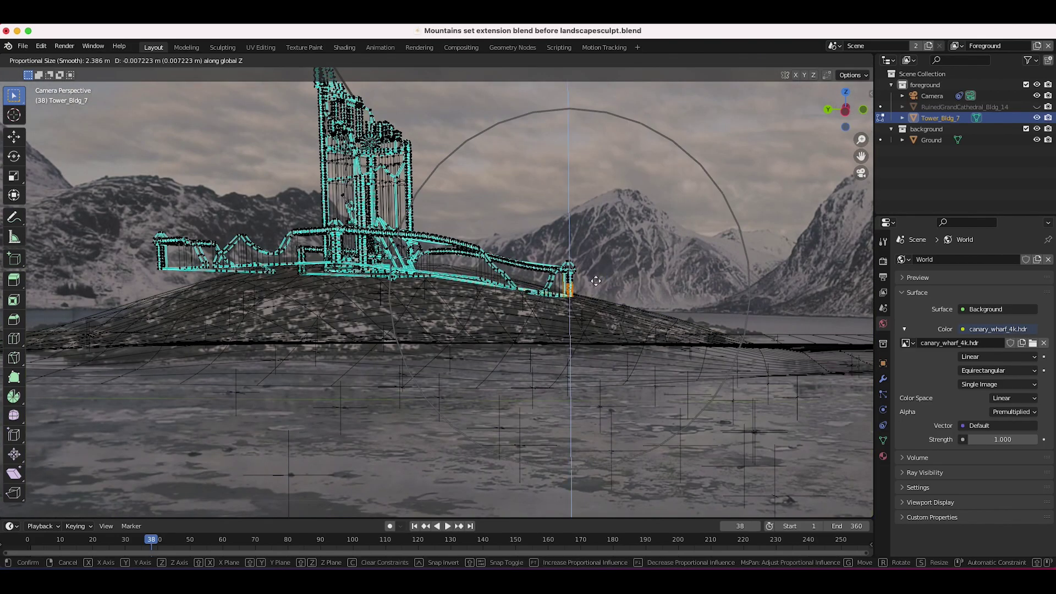
pyautogui.click(602, 298)
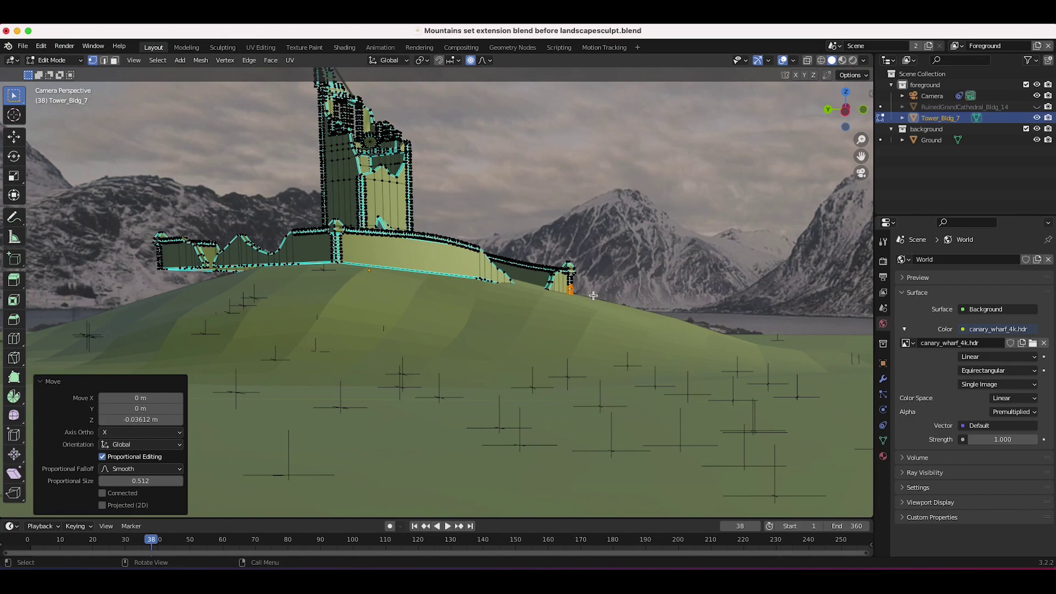
pyautogui.press('g')
pyautogui.press('z')
pyautogui.click(593, 291)
# - Lower the front wall corner about 0.37 m with proportional size 3.26 m, and the wall base near its gap about 0.11 m with size 0.35 m
pyautogui.moveTo(350, 250); pyautogui.dragTo(303, 291)
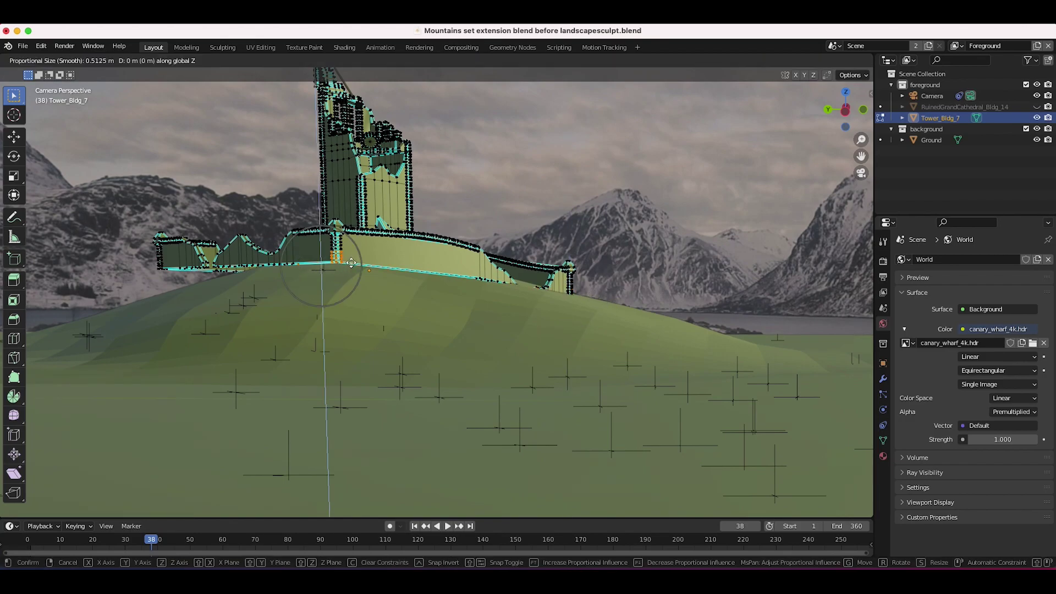
pyautogui.moveTo(349, 278)
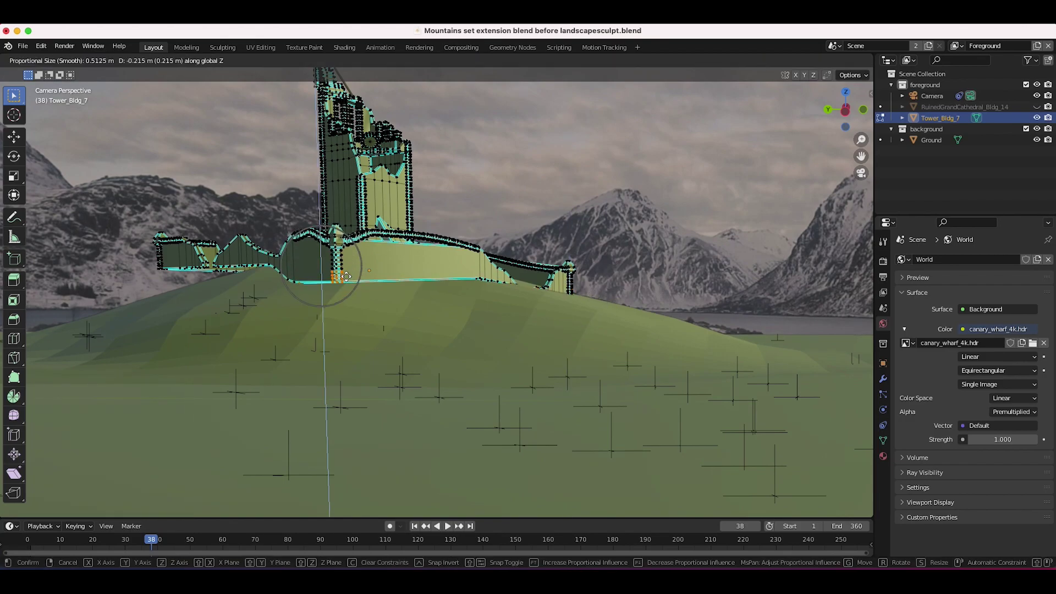
pyautogui.scroll(-7, 346, 279)
pyautogui.scroll(-1, 345, 274)
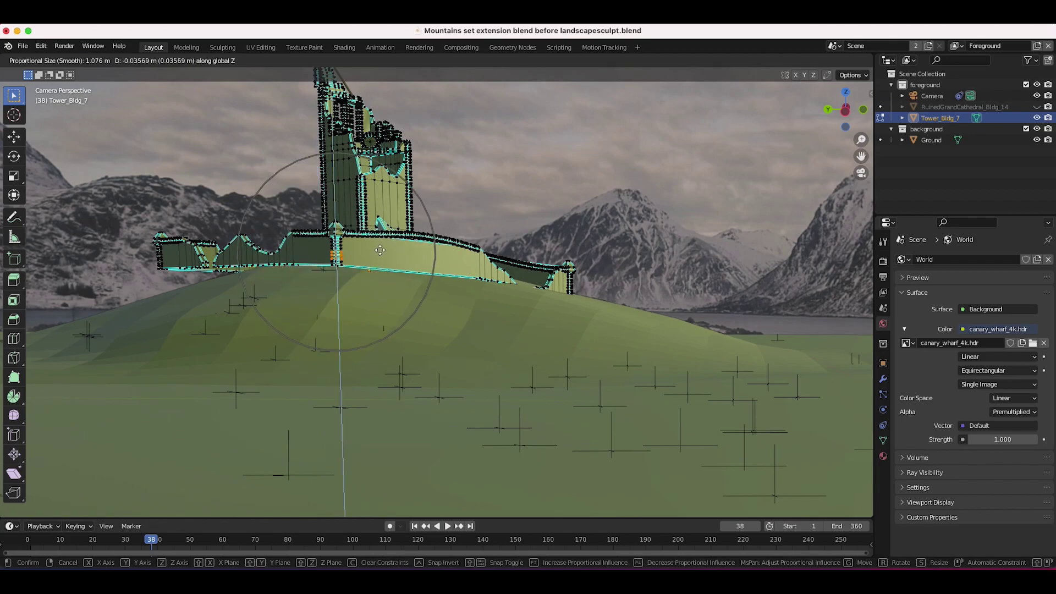
pyautogui.moveTo(381, 277)
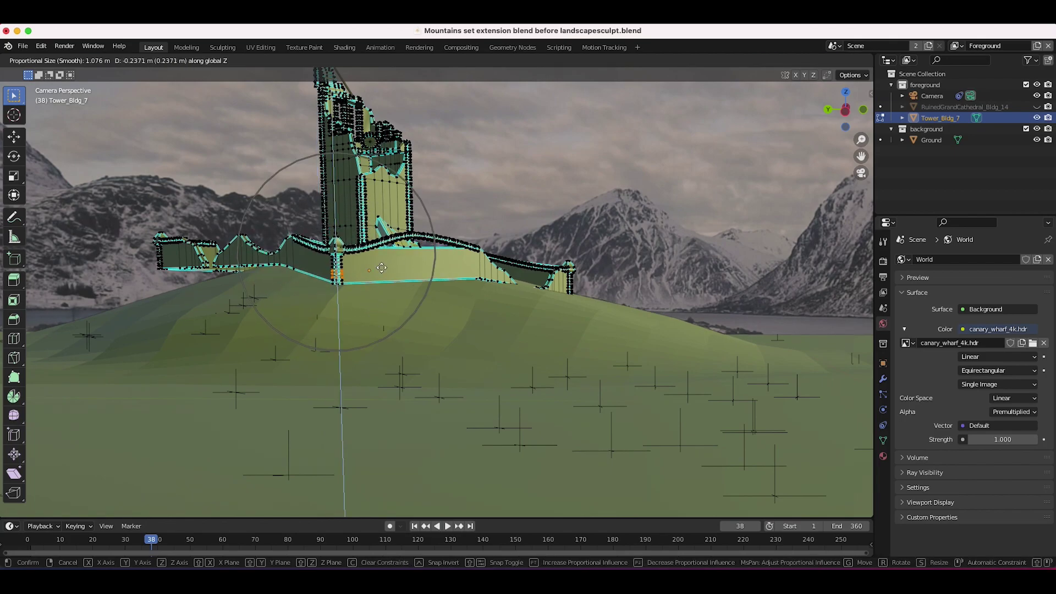
pyautogui.scroll(-12, 380, 276)
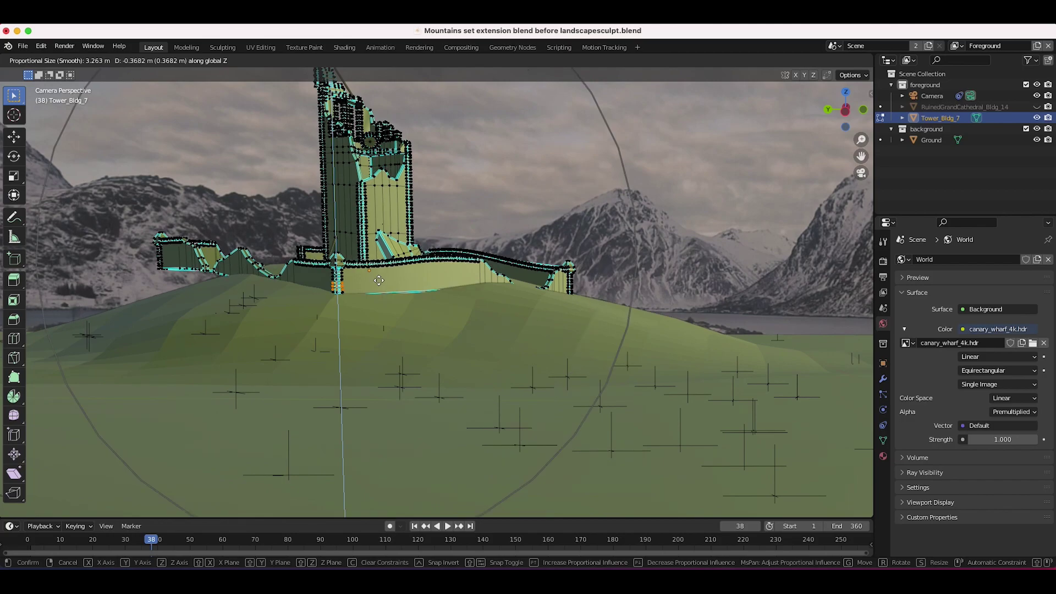
pyautogui.click(394, 280)
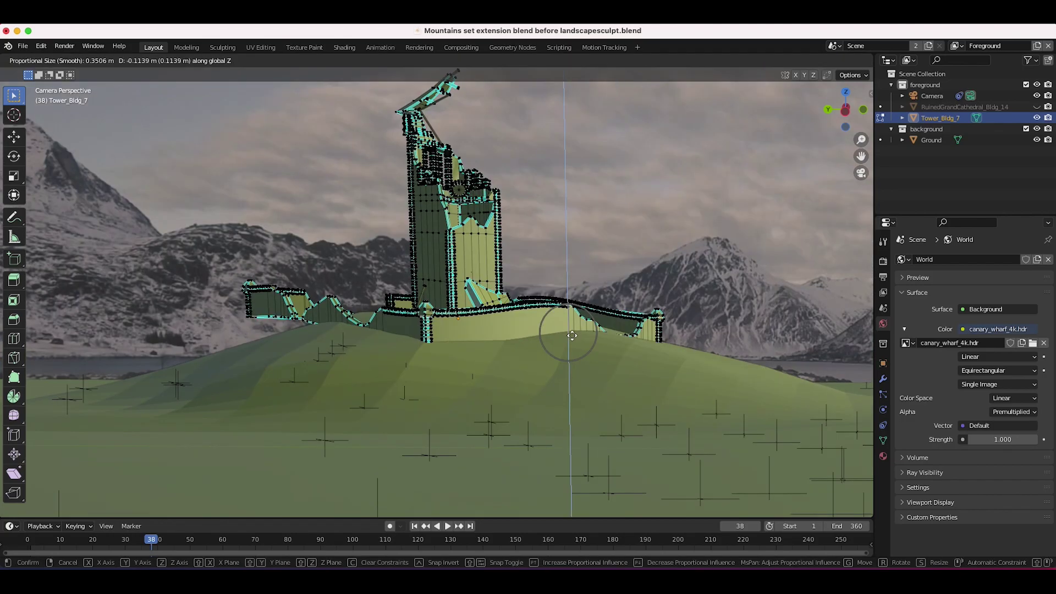
pyautogui.click(572, 335)
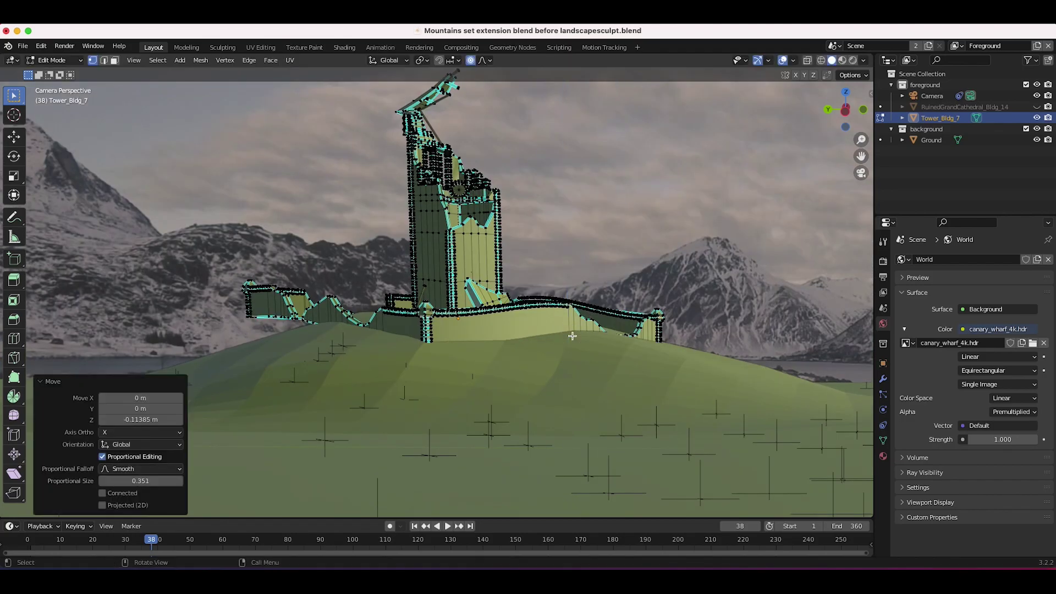
# - Select the base of the left wall end and lower it along Z onto the hill with a proportional size of about 1.86 m
pyautogui.keyDown('shift'); pyautogui.hscroll(-8, 506, 337); pyautogui.keyUp('shift')
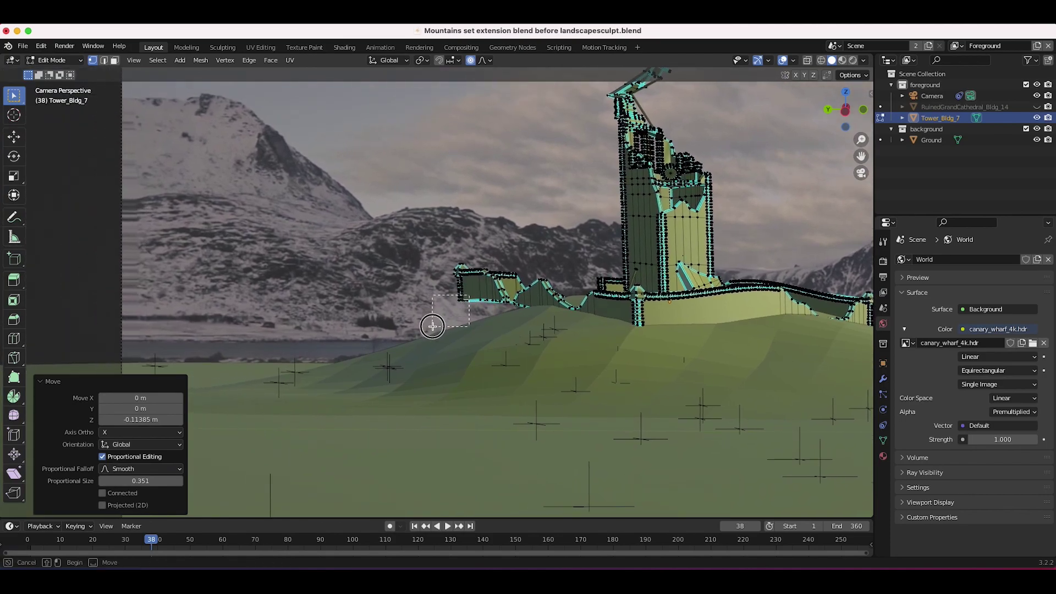
pyautogui.moveTo(432, 325); pyautogui.dragTo(435, 325)
pyautogui.press('g')
pyautogui.press('z')
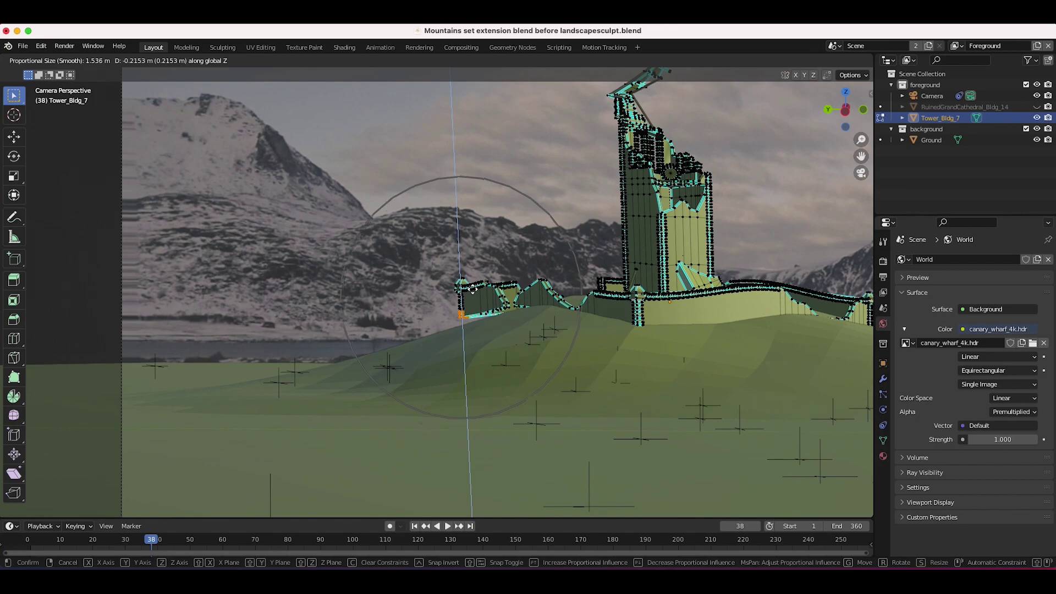
pyautogui.scroll(-2, 473, 289)
pyautogui.click(472, 299)
# - From behind the tower, lower the rear wall's broken end about 0.22 m along Z with a proportional size of about 1.86 m
pyautogui.keyDown('shift'); pyautogui.hscroll(7, 473, 299); pyautogui.keyUp('shift')
pyautogui.keyDown('shift'); pyautogui.hscroll(-2, 647, 268); pyautogui.keyUp('shift')
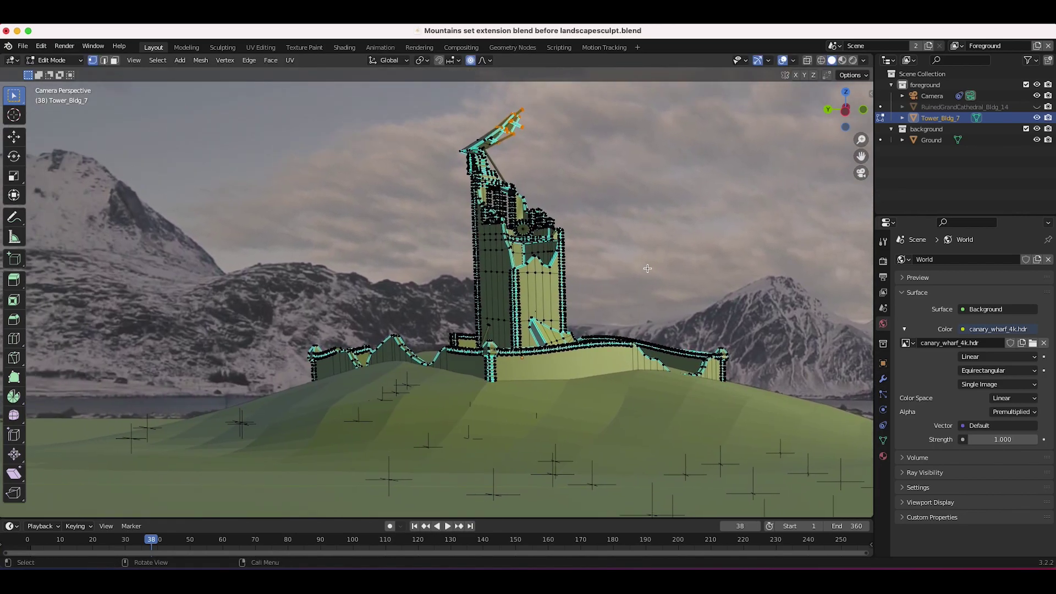
pyautogui.hscroll(-10, 307, 250)
pyautogui.keyDown('shift'); pyautogui.hscroll(-5, 307, 249); pyautogui.keyUp('shift')
pyautogui.scroll(-3, 307, 249)
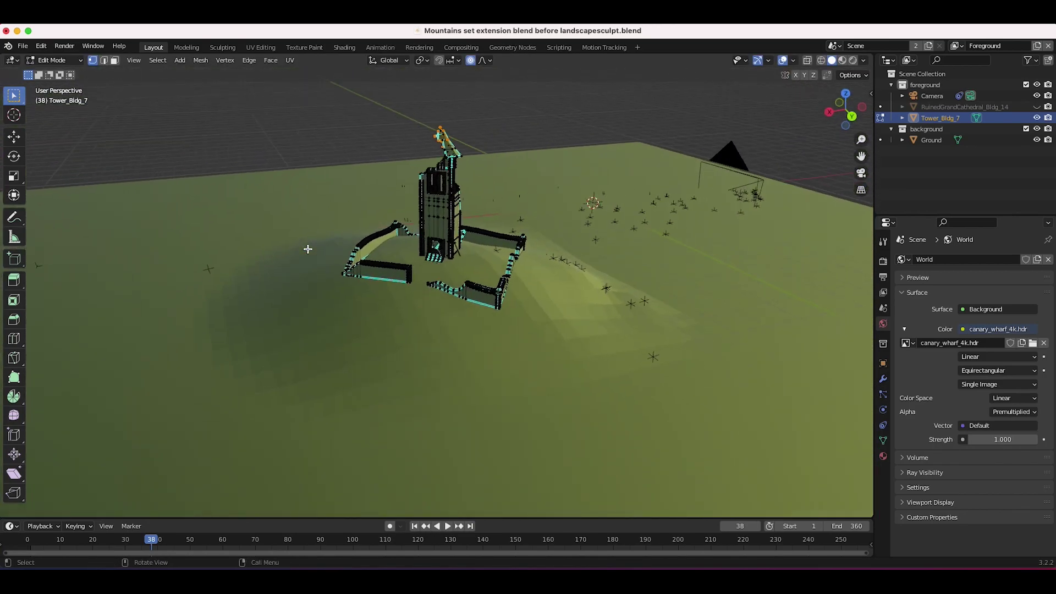
pyautogui.scroll(-2, 308, 249)
pyautogui.keyDown('shift'); pyautogui.hscroll(-2, 308, 249); pyautogui.keyUp('shift')
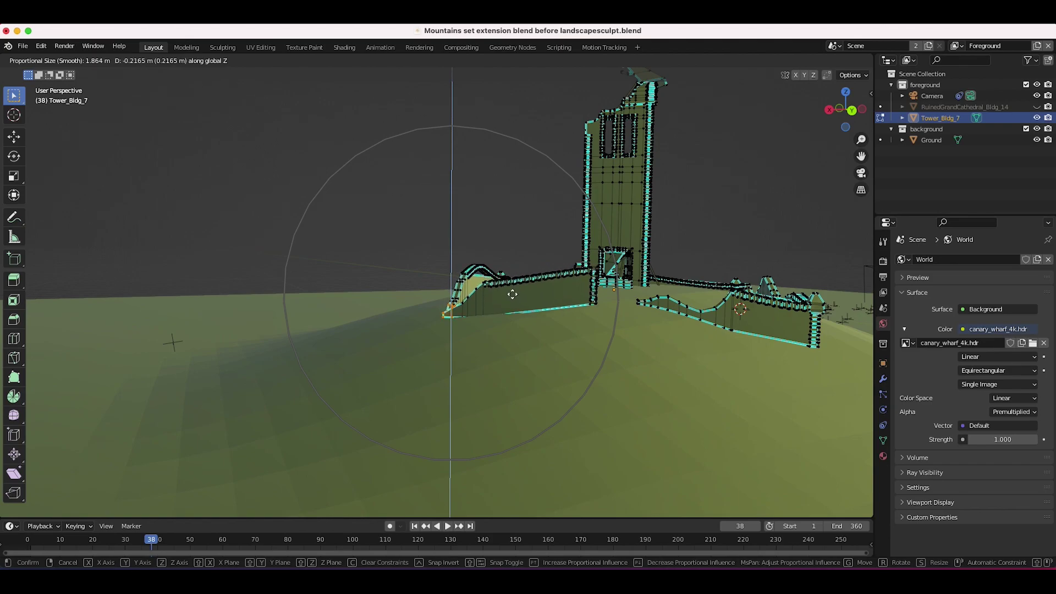
pyautogui.click(513, 297)
# - Lower the rear wall's broken end another 0.04 m or so along Z with a proportional size of 0.43 m
pyautogui.press('g')
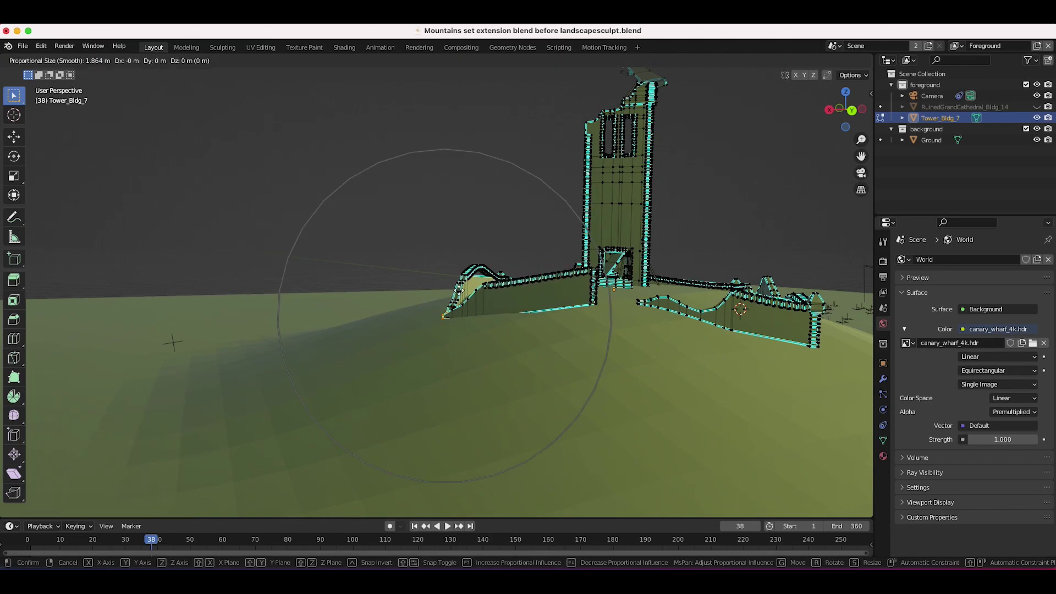
pyautogui.press('z')
pyautogui.scroll(15, 445, 308)
pyautogui.click(458, 296)
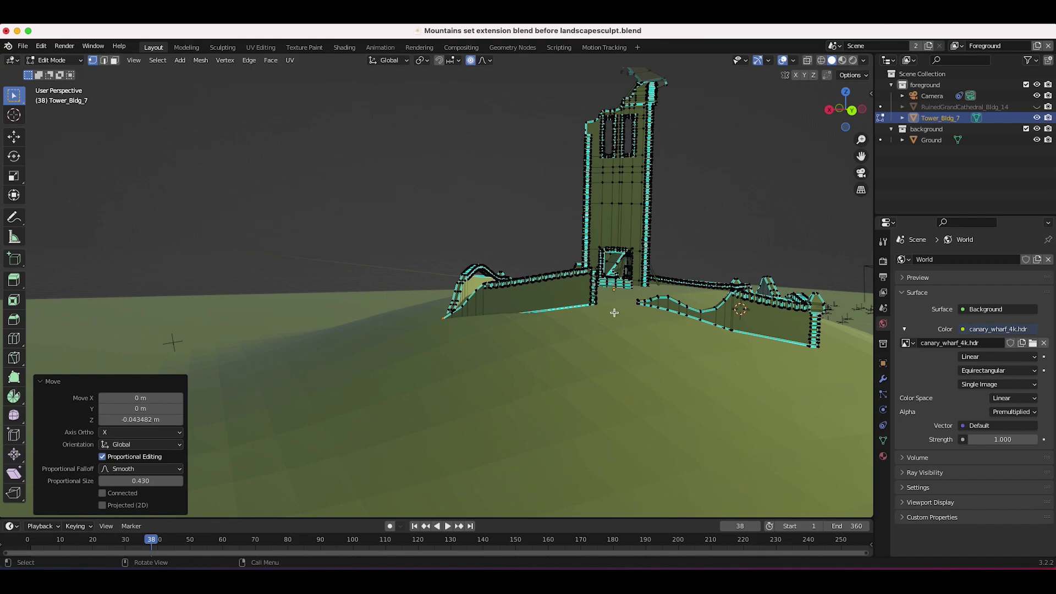
# - Lower the selected wall base beside the rear gap about 0.15 m along Z with a proportional size of about 1.22 m
pyautogui.press('g')
pyautogui.press('z')
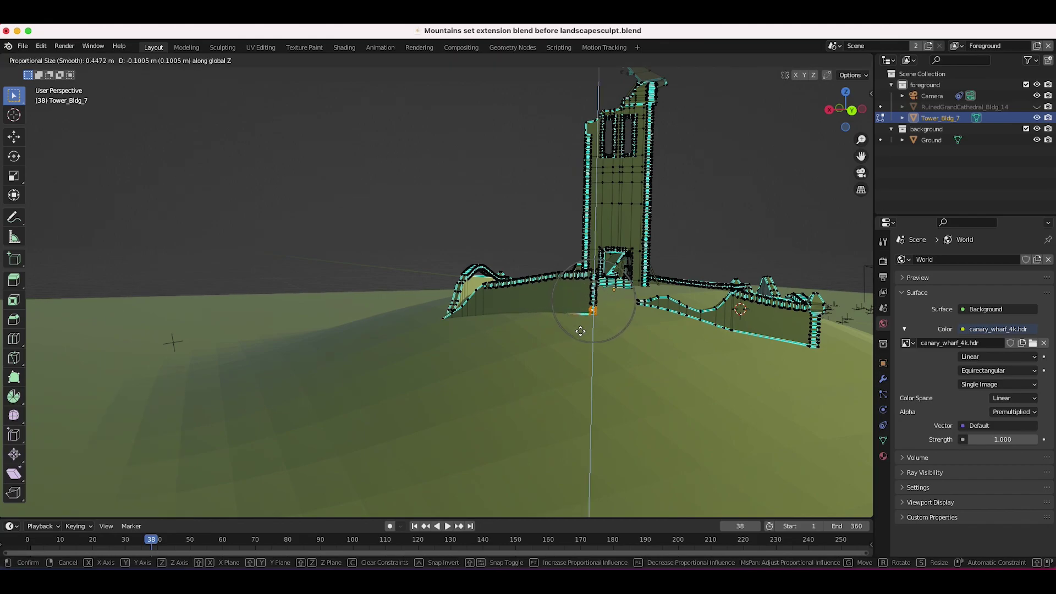
pyautogui.scroll(-3, 580, 331)
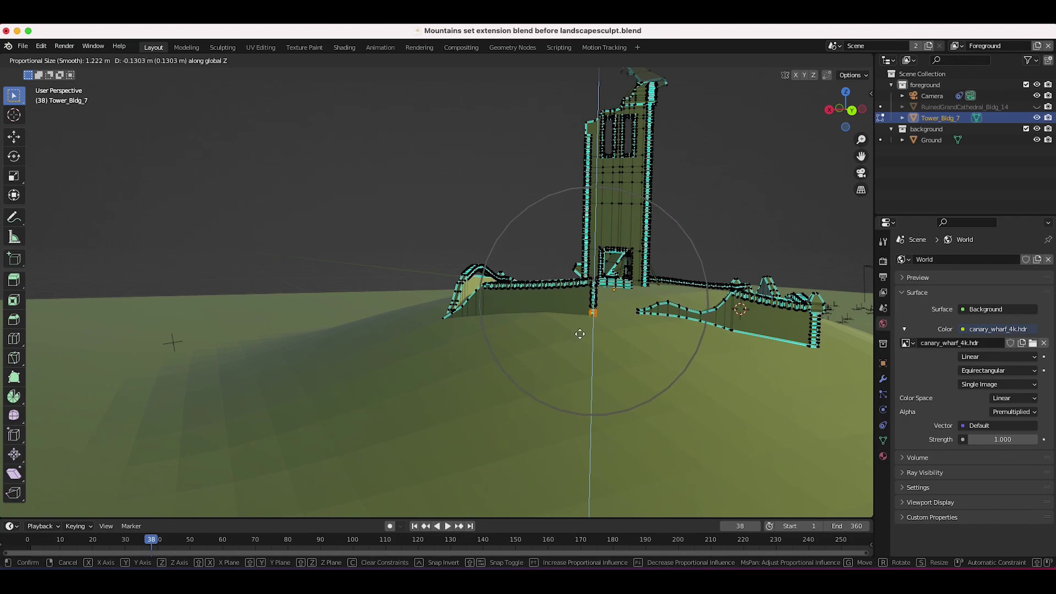
pyautogui.click(578, 335)
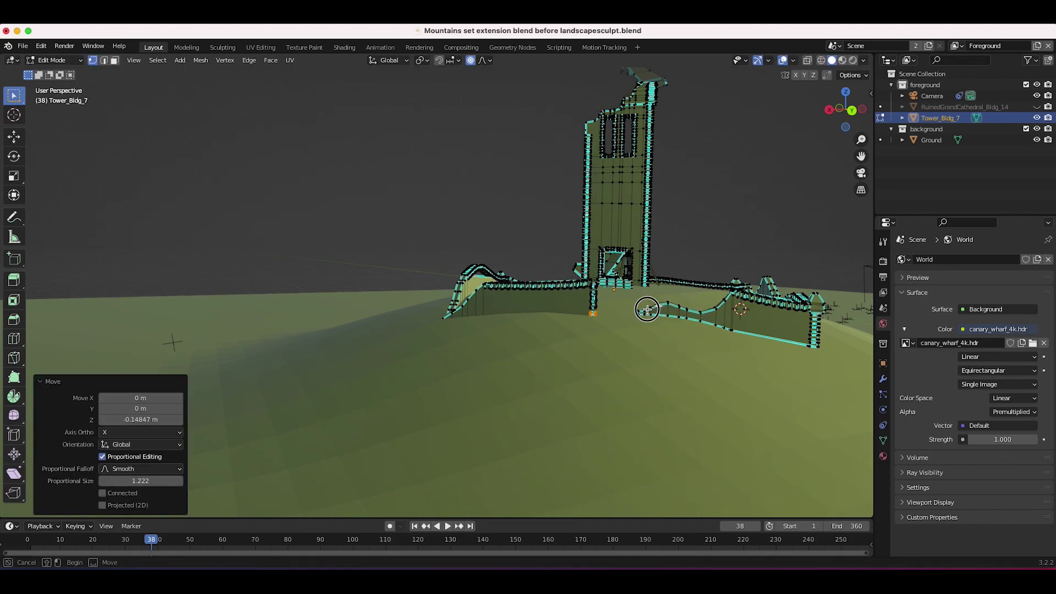
# - Select the wall end across the rear gap and lower it about 0.11 m along Z with a proportional size of about 0.74 m
pyautogui.moveTo(648, 309); pyautogui.dragTo(633, 324)
pyautogui.press('g')
pyautogui.press('z')
pyautogui.scroll(10, 606, 337)
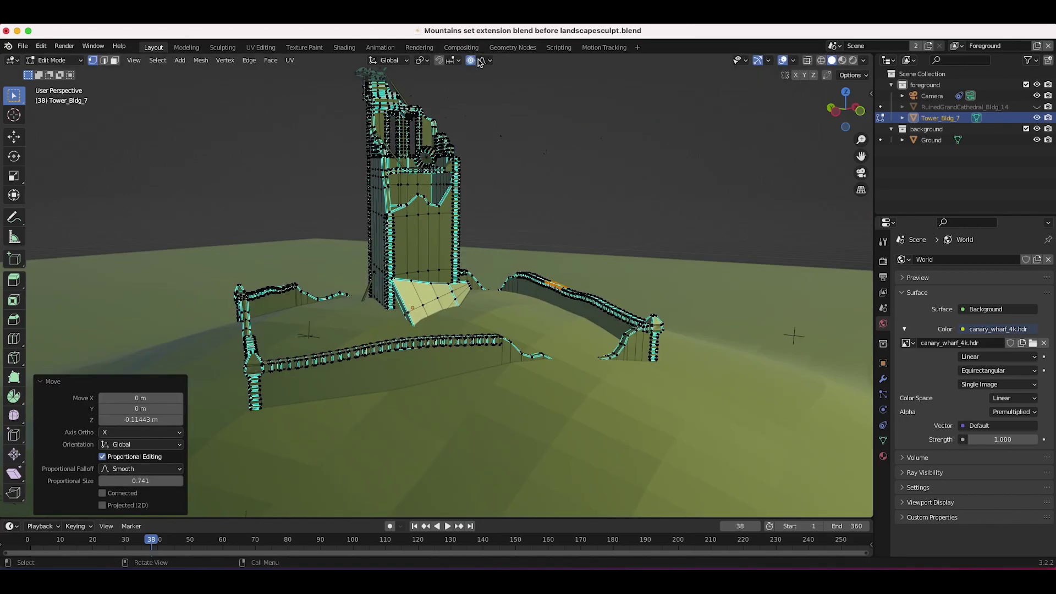
# - Set the proportional falloff to Random and try moving the front wall's broken end with a proportional size up to about 3.43 m
pyautogui.click(483, 61)
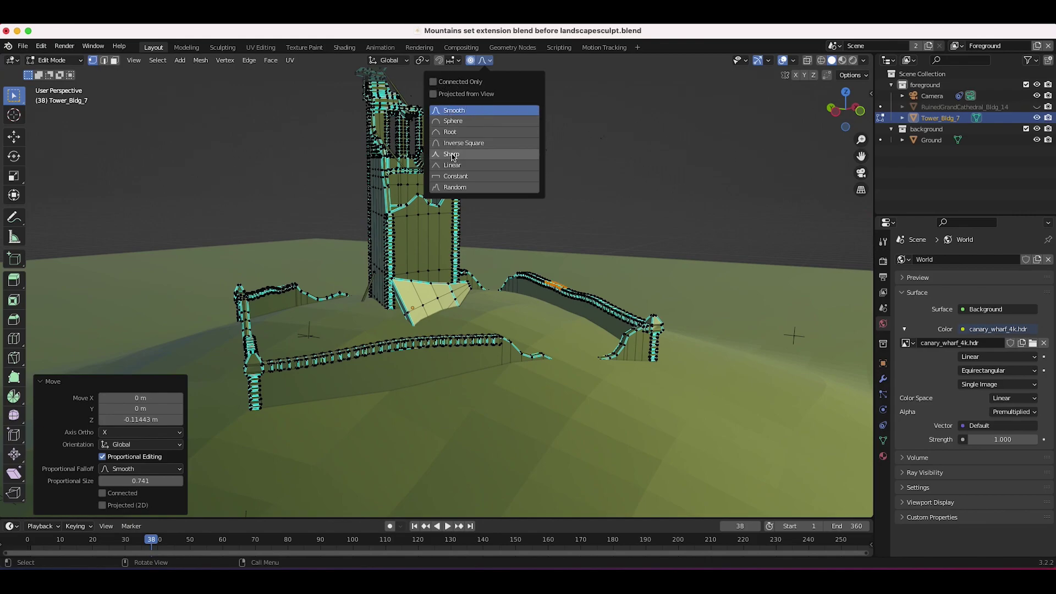
pyautogui.click(449, 187)
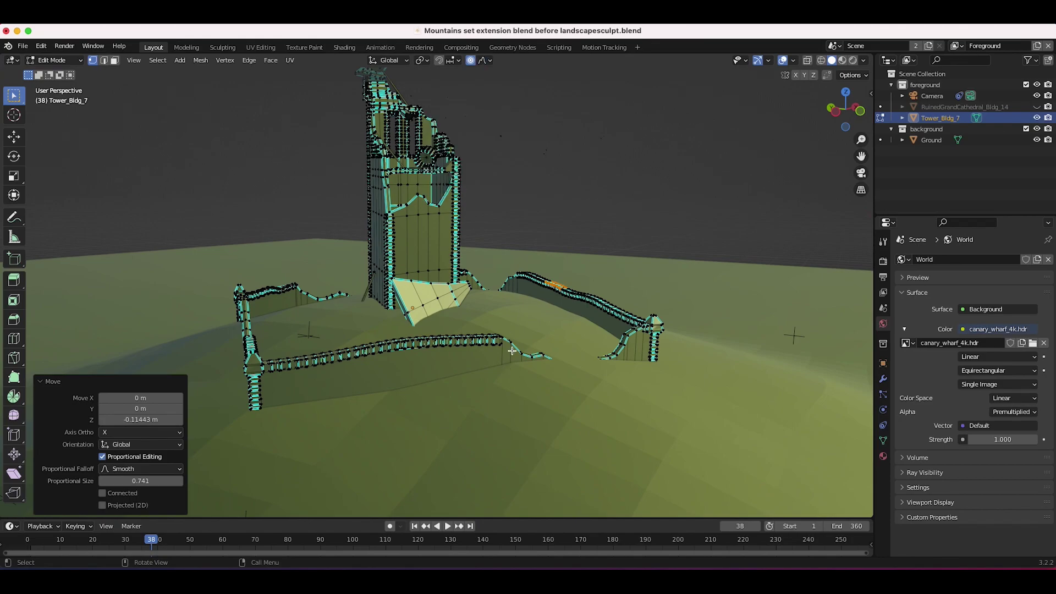
pyautogui.press('g')
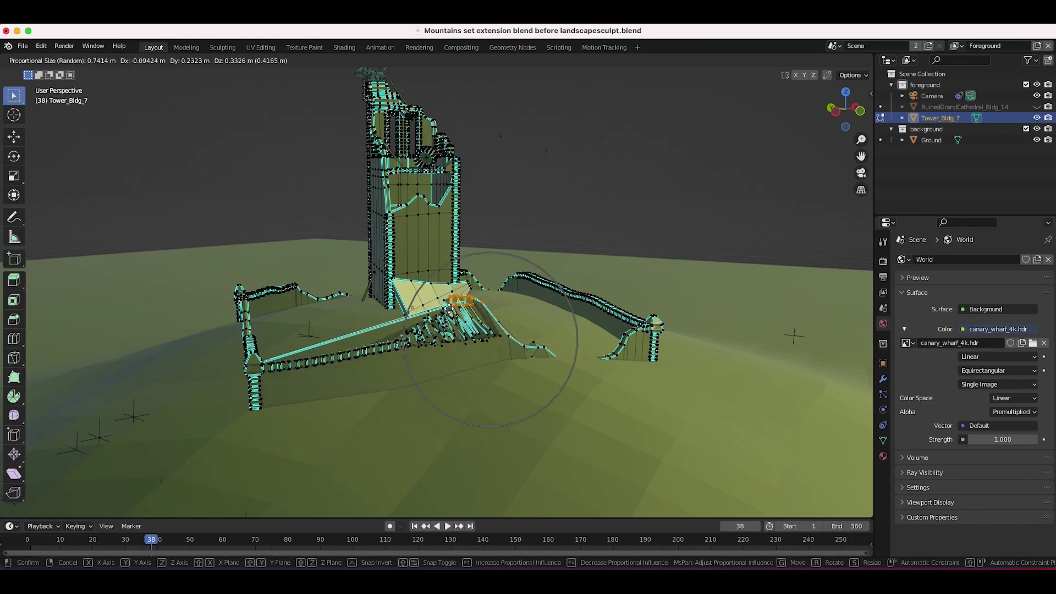
pyautogui.scroll(-10, 520, 298)
pyautogui.scroll(5, 521, 297)
pyautogui.scroll(-5, 521, 298)
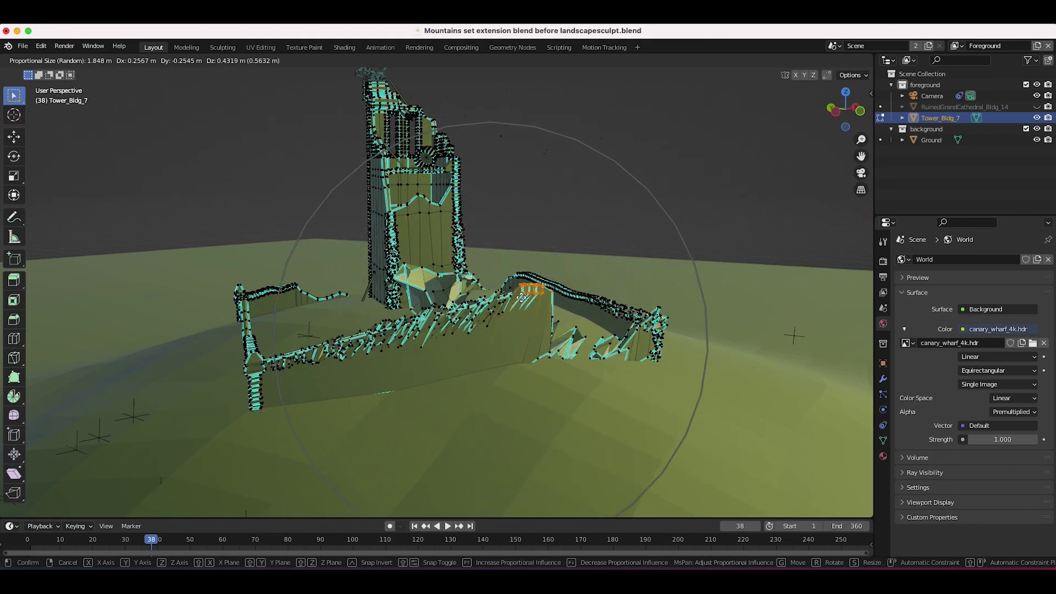
pyautogui.scroll(-7, 522, 298)
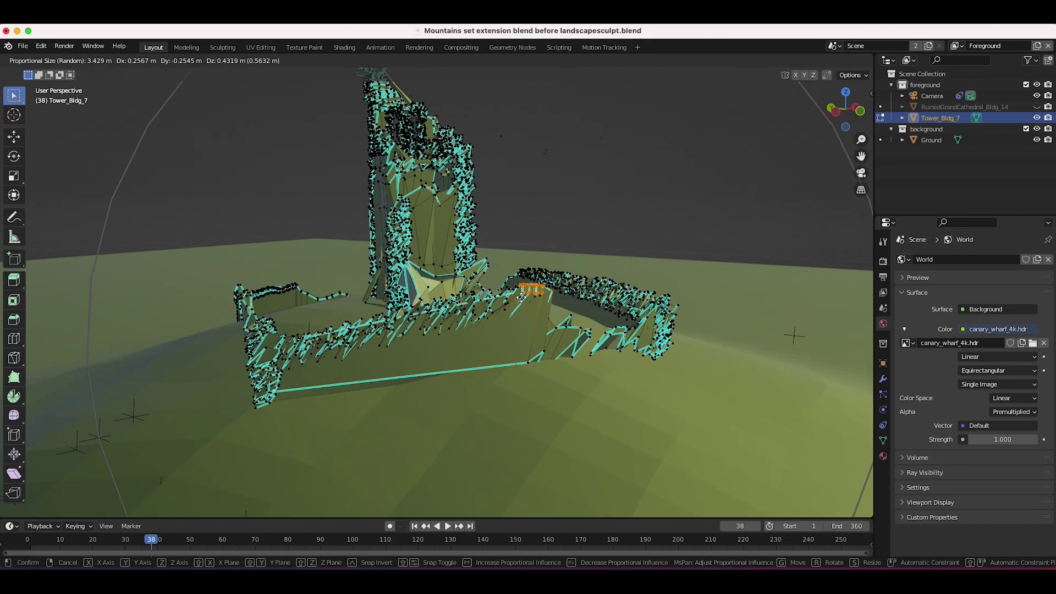
pyautogui.rightClick(522, 298)
# - Examine how the ruined tower and its walls sit from several angles, including in the rendered view
pyautogui.scroll(6, 573, 336)
pyautogui.scroll(-8, 573, 336)
pyautogui.keyDown('shift'); pyautogui.hscroll(4, 573, 336); pyautogui.keyUp('shift')
pyautogui.scroll(6, 573, 336)
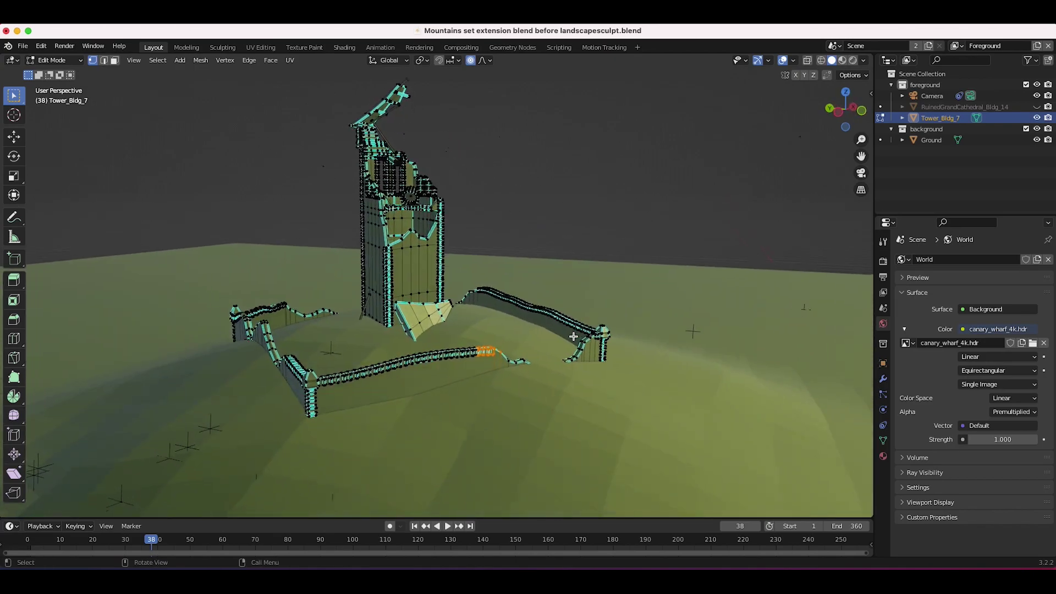
pyautogui.moveTo(573, 336); pyautogui.dragTo(568, 379, button='middle')
pyautogui.keyDown('shift'); pyautogui.hscroll(-4, 570, 381); pyautogui.keyUp('shift')
pyautogui.hscroll(8, 569, 381)
pyautogui.keyDown('shift'); pyautogui.hscroll(5, 570, 381); pyautogui.keyUp('shift')
pyautogui.keyDown('ctrl'); pyautogui.scroll(-3, 569, 381); pyautogui.keyUp('ctrl')
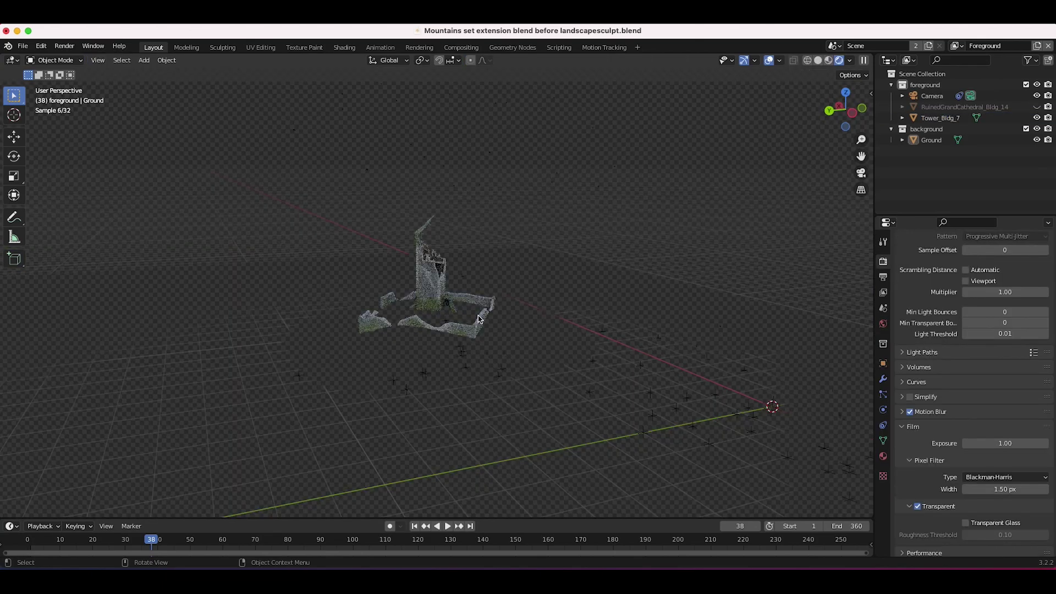
pyautogui.moveTo(372, 275)
pyautogui.mouseDown(button='middle')
pyautogui.moveTo(463, 265)
pyautogui.moveTo(504, 342)
pyautogui.mouseUp(button='middle')
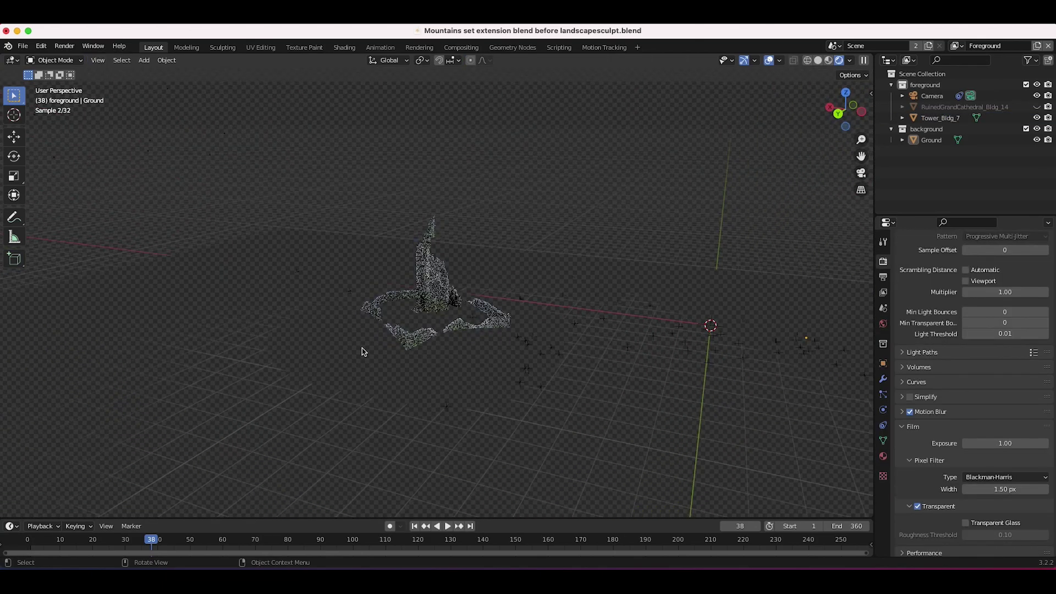